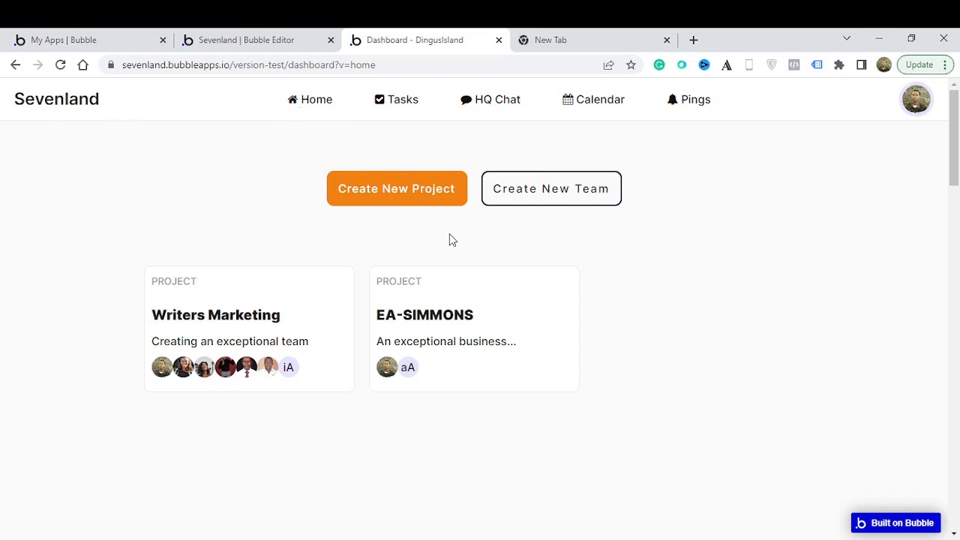
Open the Writers Marketing project and enter its chat room from the Chats card.
click(315, 341)
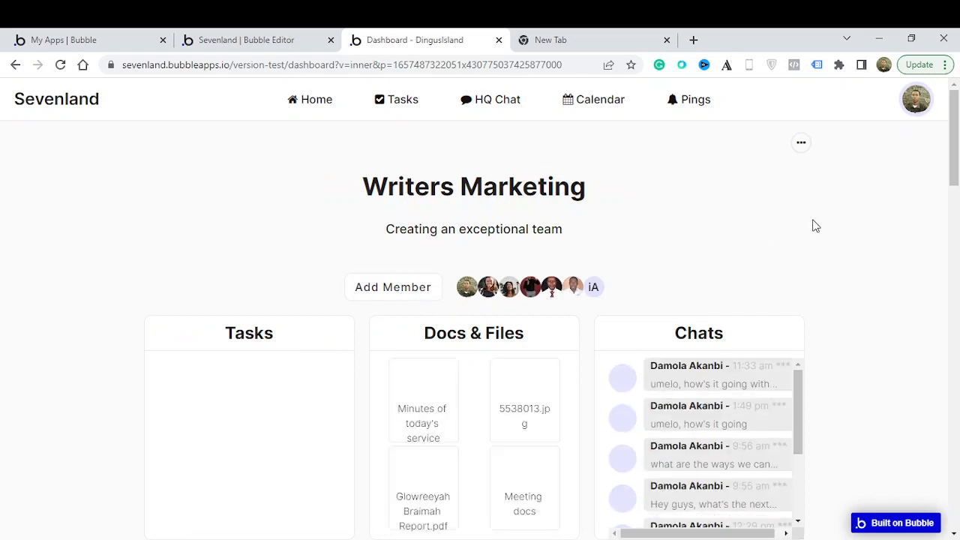
scroll(816, 226, down, 2)
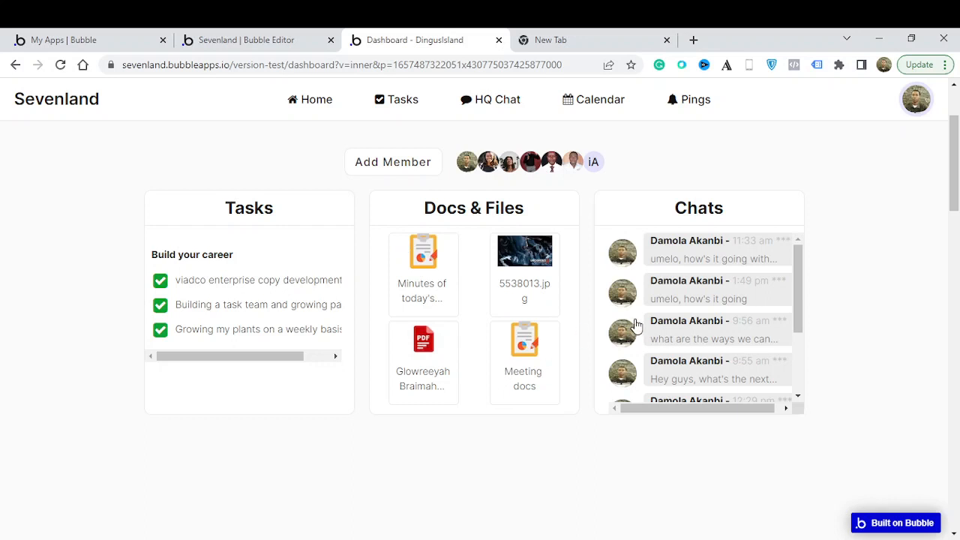
click(655, 249)
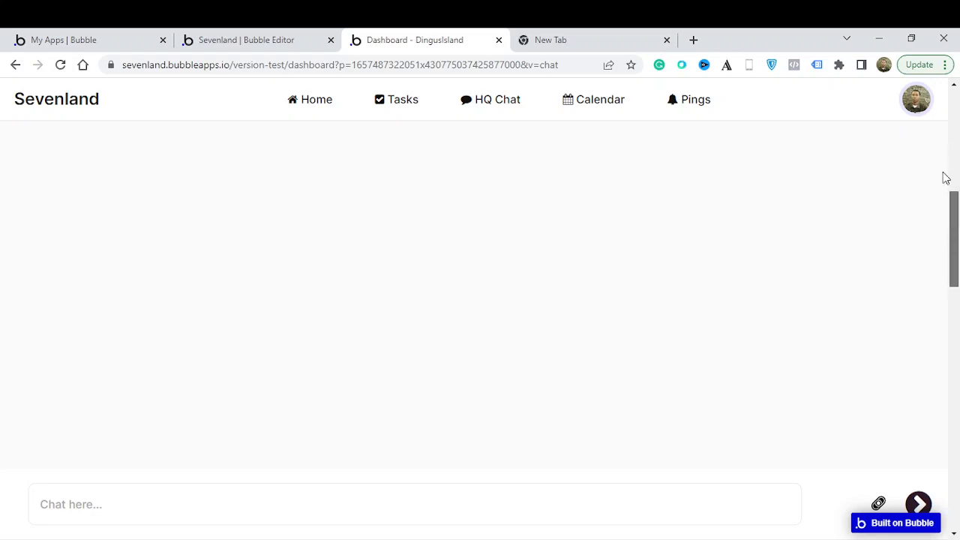
Look through the chat room's message history and the tagged members' avatars beside the messages.
scroll(931, 124, up, 5)
scroll(931, 128, down, 4)
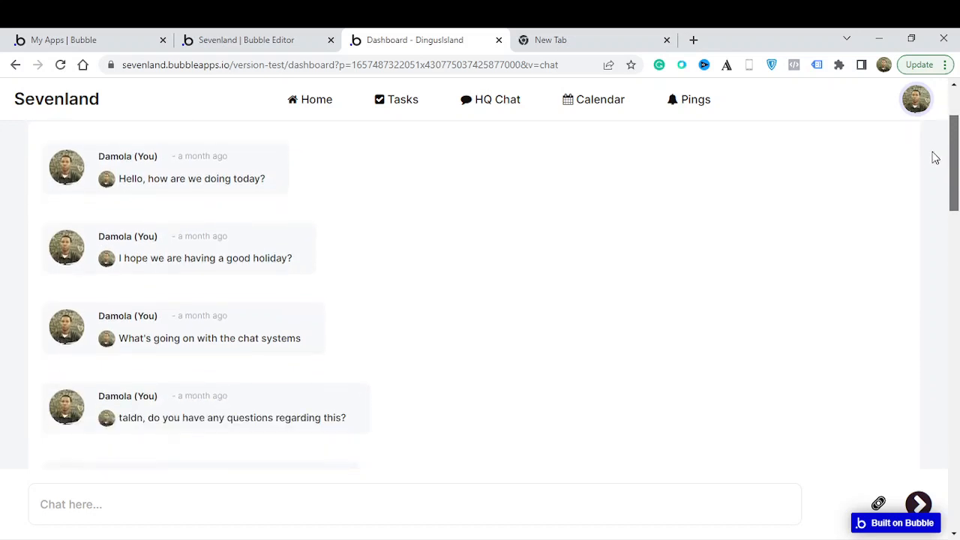
scroll(929, 218, down, 5)
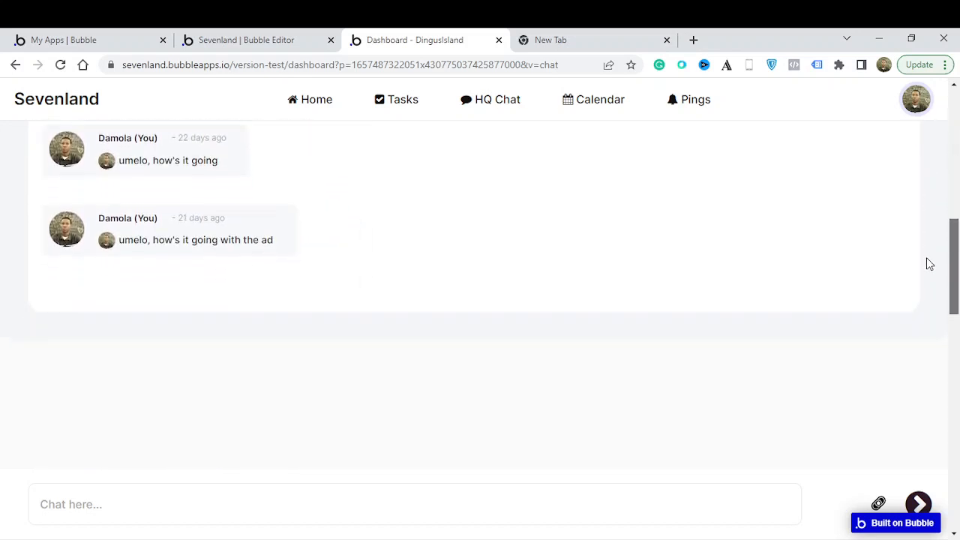
scroll(925, 255, up, 3)
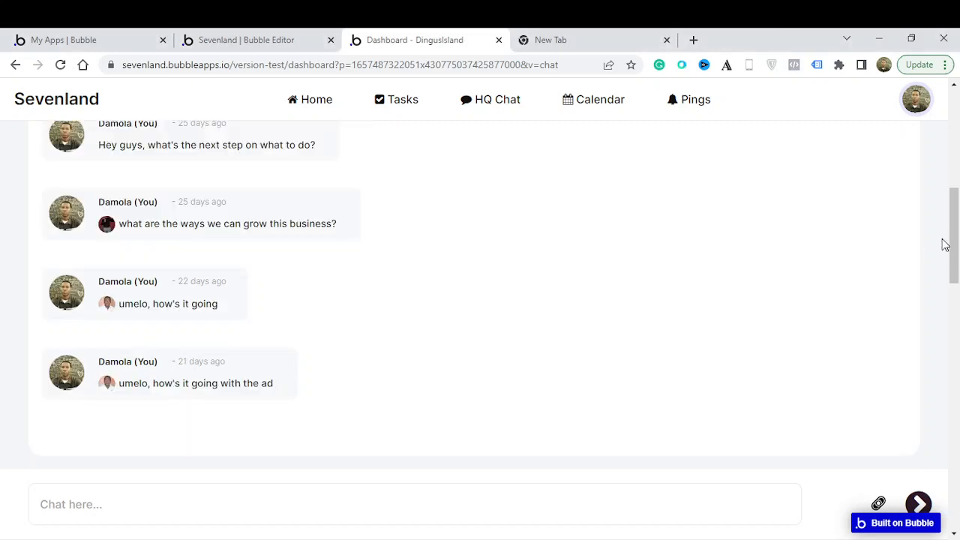
drag(955, 239, 908, 217)
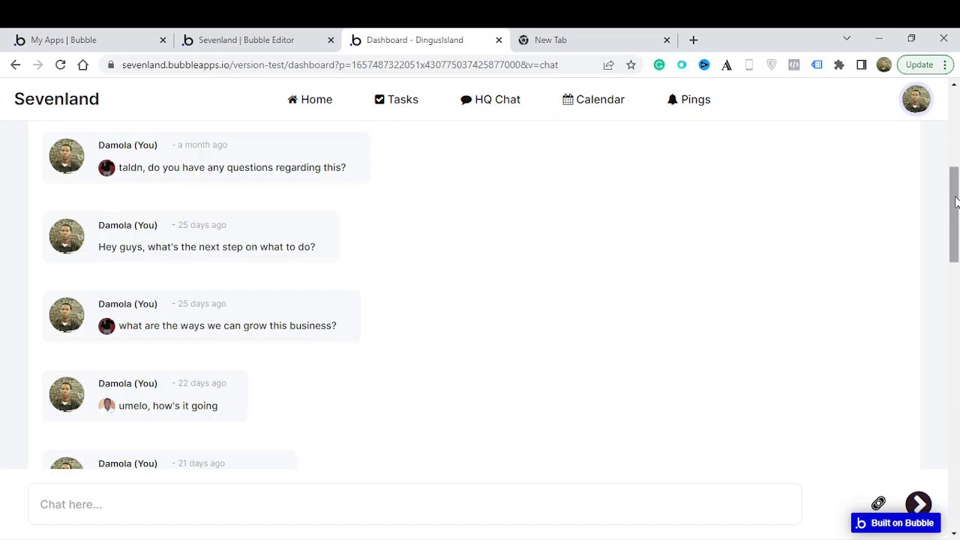
mouse_move(953, 196)
mouse_down()
mouse_move(949, 252)
mouse_move(955, 212)
mouse_up()
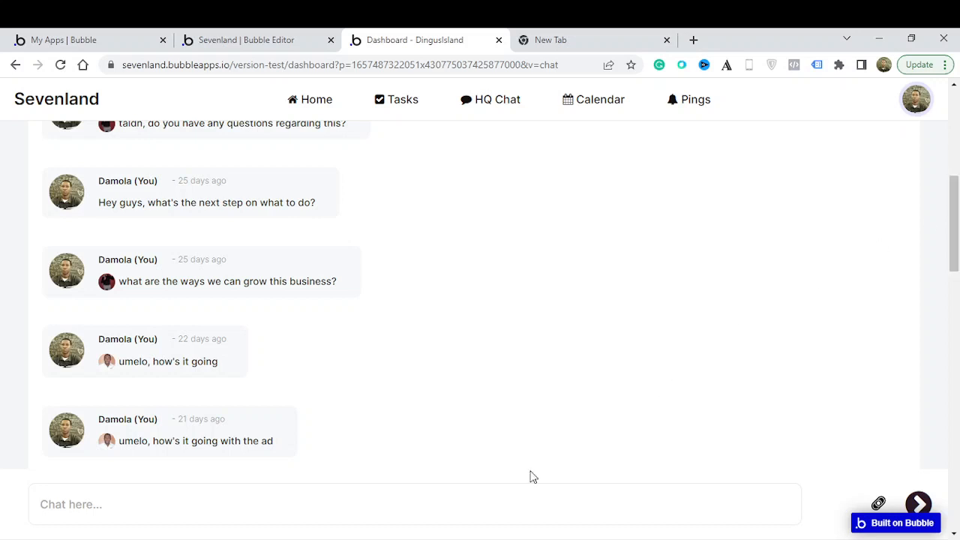
Try tagging a suggested member by first name in a chat draft, and remove the tag.
click(485, 494)
text(umelo)
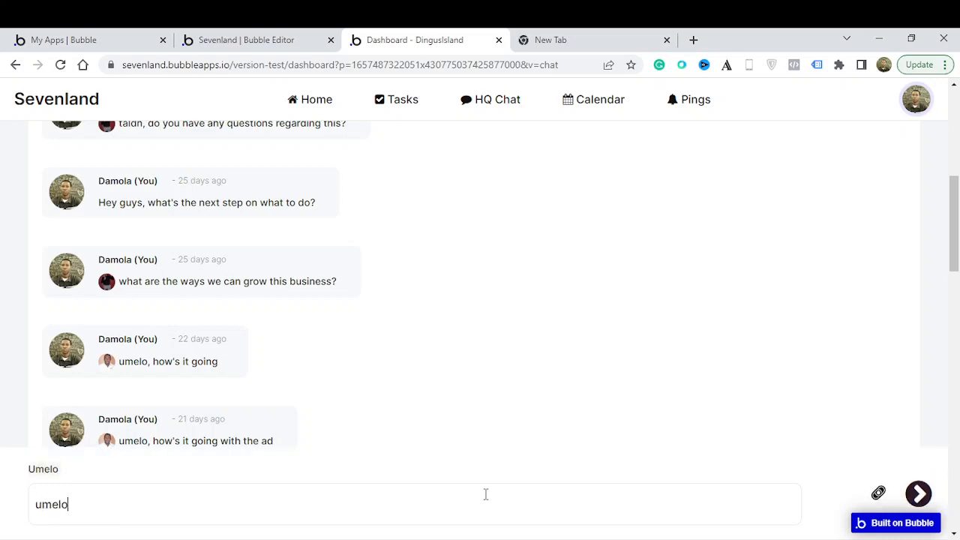
text(w)
click(41, 472)
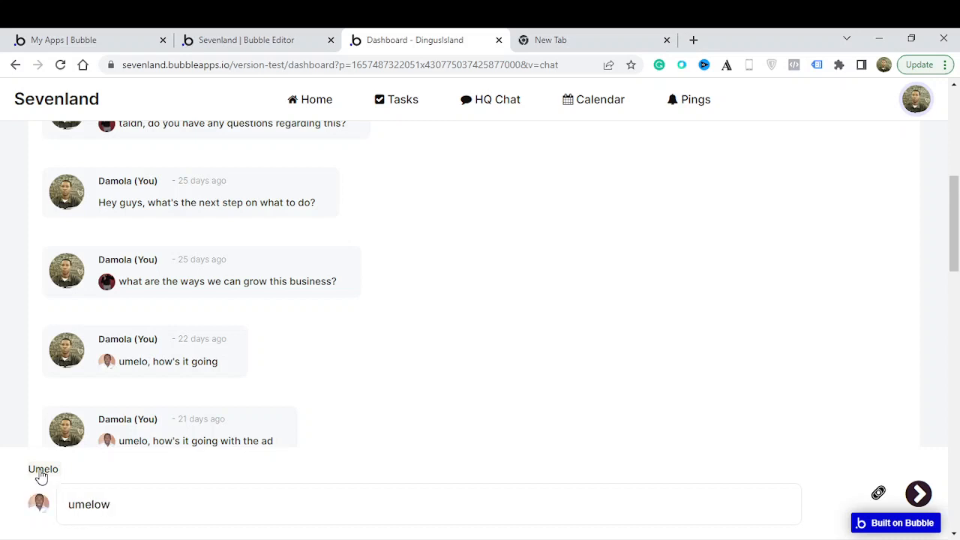
click(126, 500)
key(BackSpace)
text(,)
key(Return)
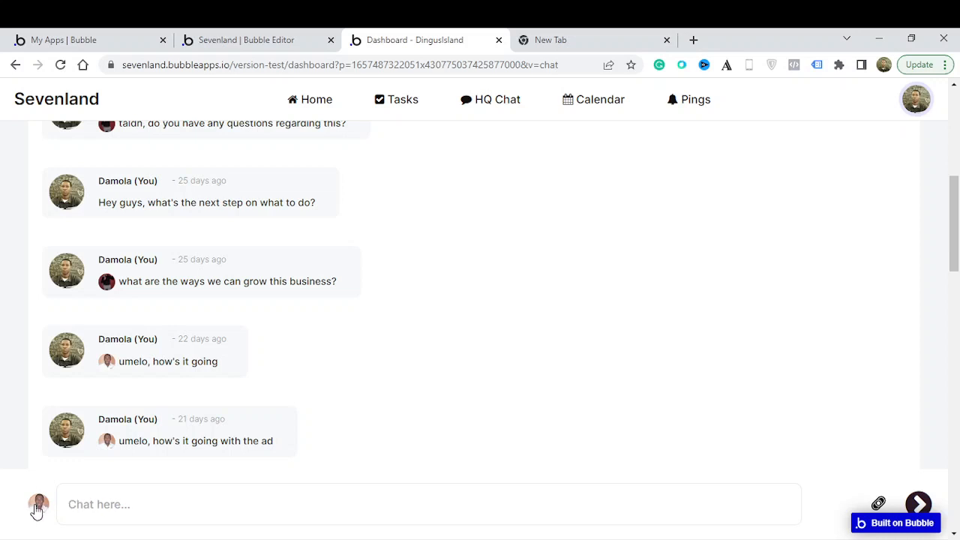
click(36, 508)
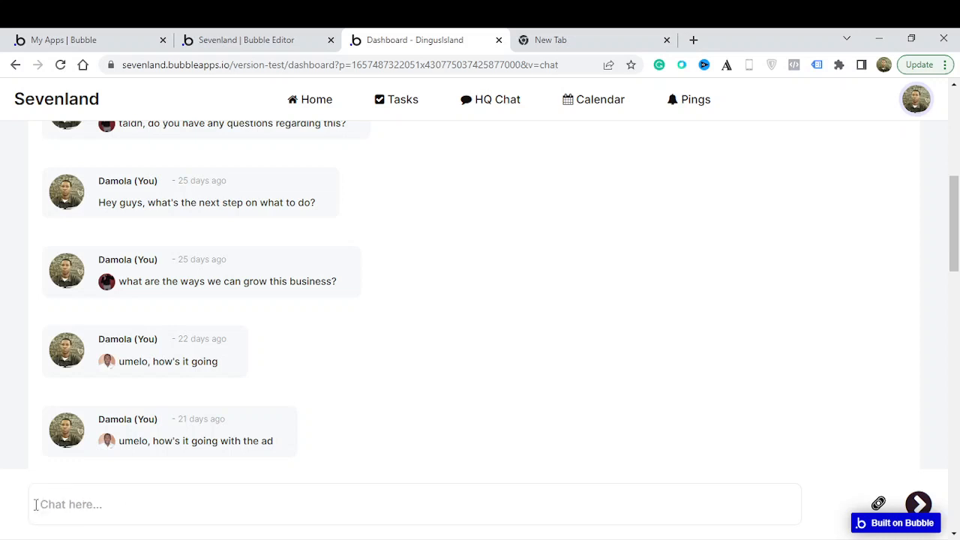
Tag the first member suggested for "ja" and send a message with their first name followed by ", how's it going with the advert, are you making progress?".
click(47, 503)
text(ja)
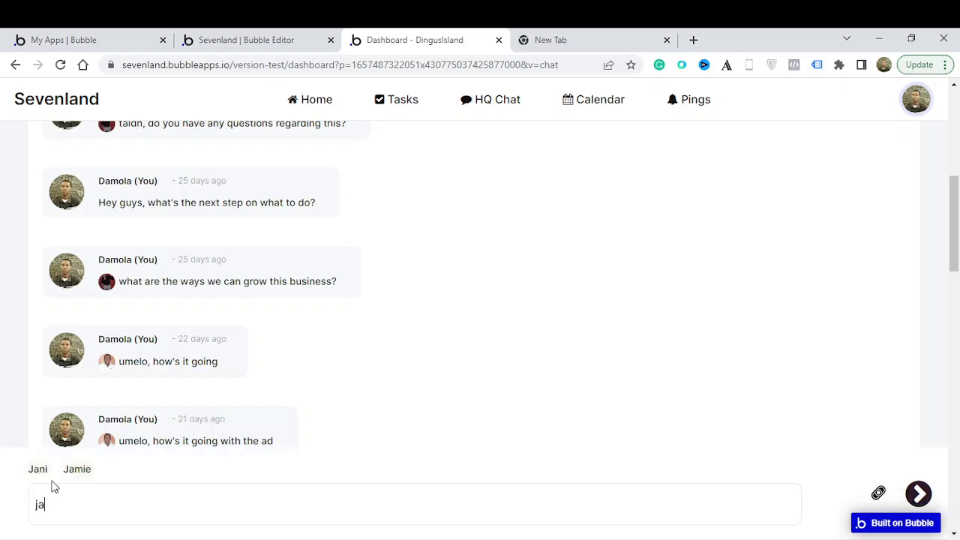
click(38, 470)
click(72, 477)
click(74, 505)
click(85, 501)
text(ni, how's it goin)
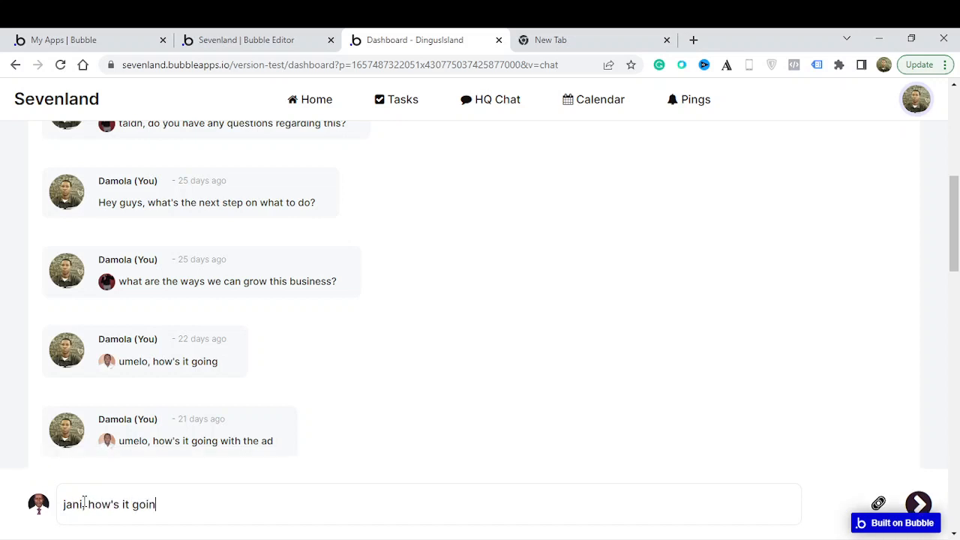
text(g with the advert)
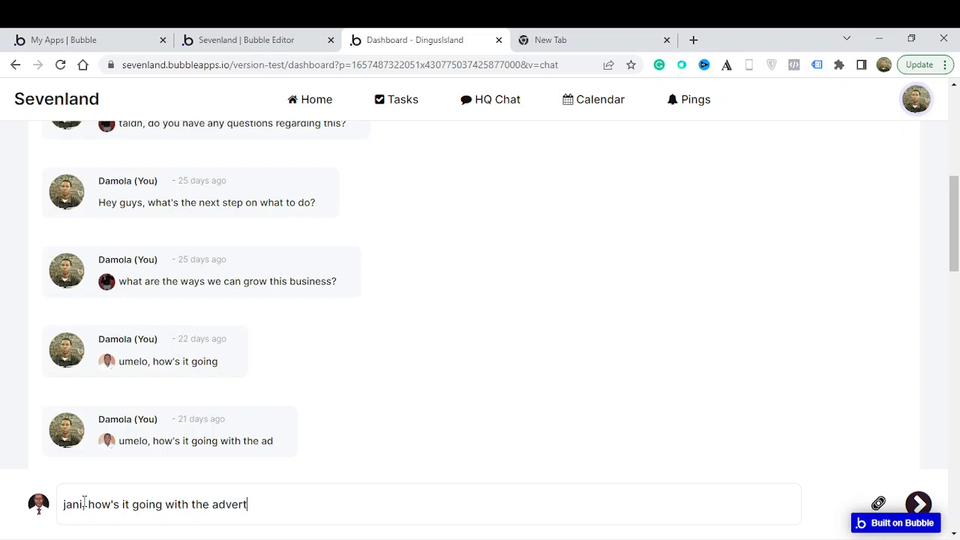
text(, are you making progre)
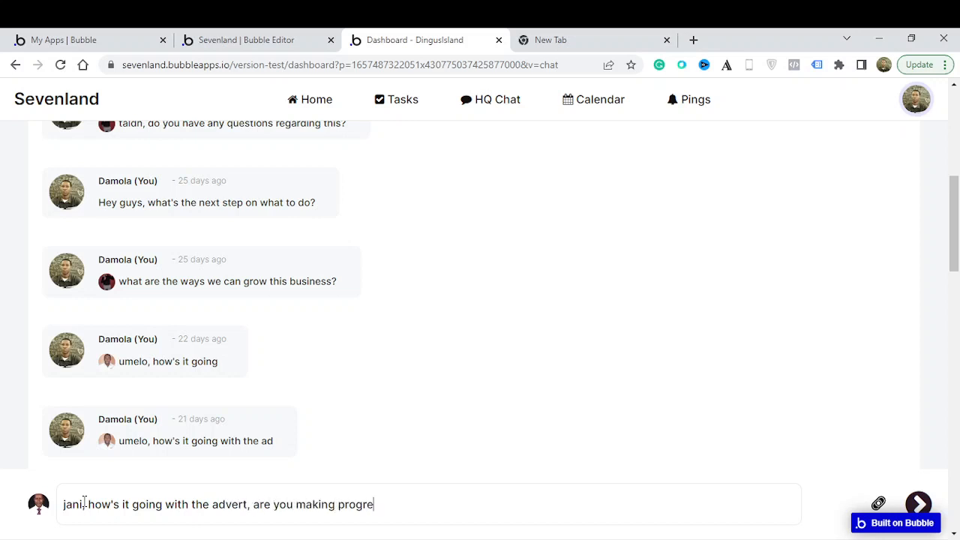
text(ss?)
key(Return)
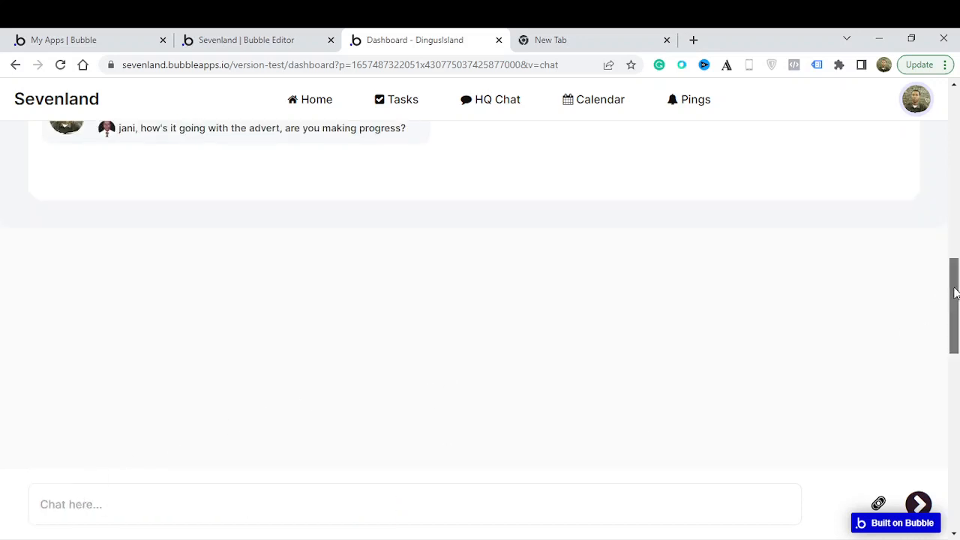
drag(953, 289, 946, 264)
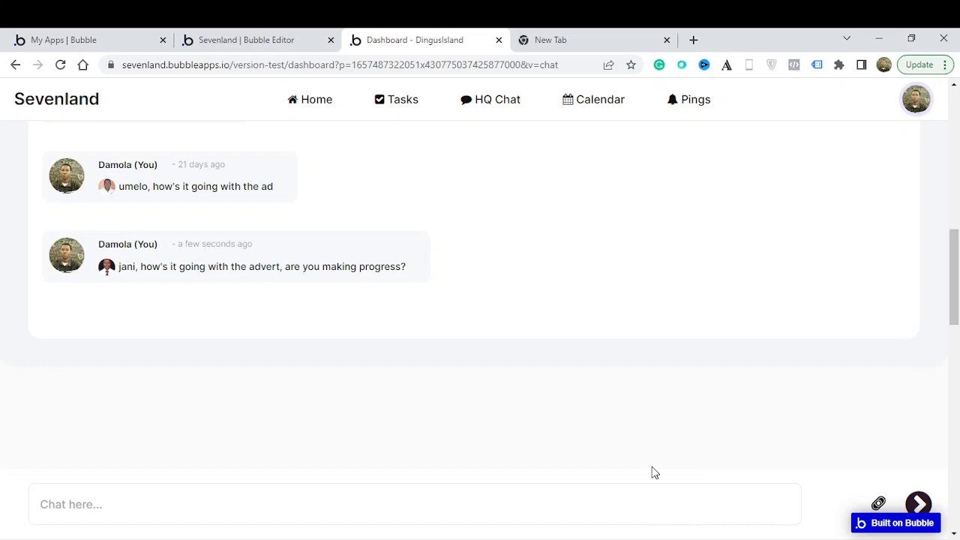
key(alt+Tab)
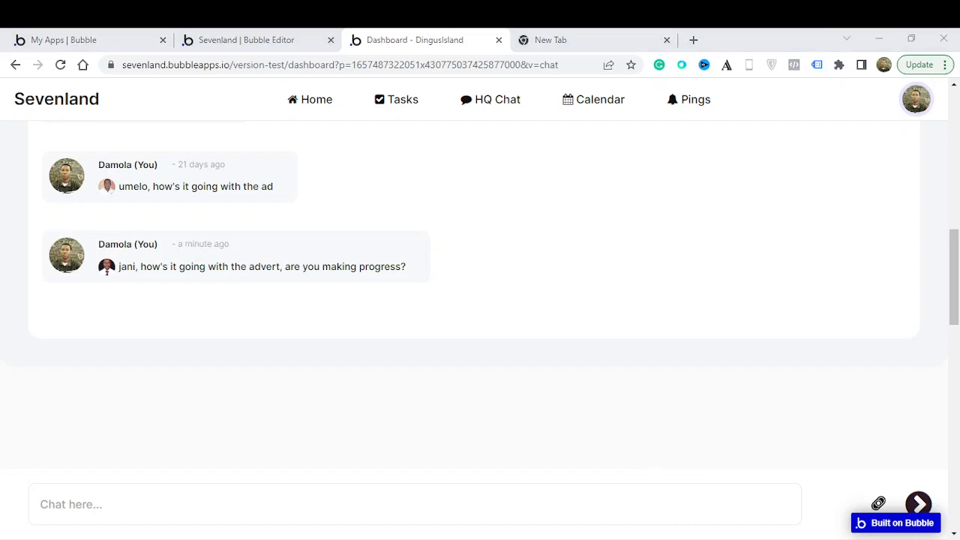
key(alt+Tab)
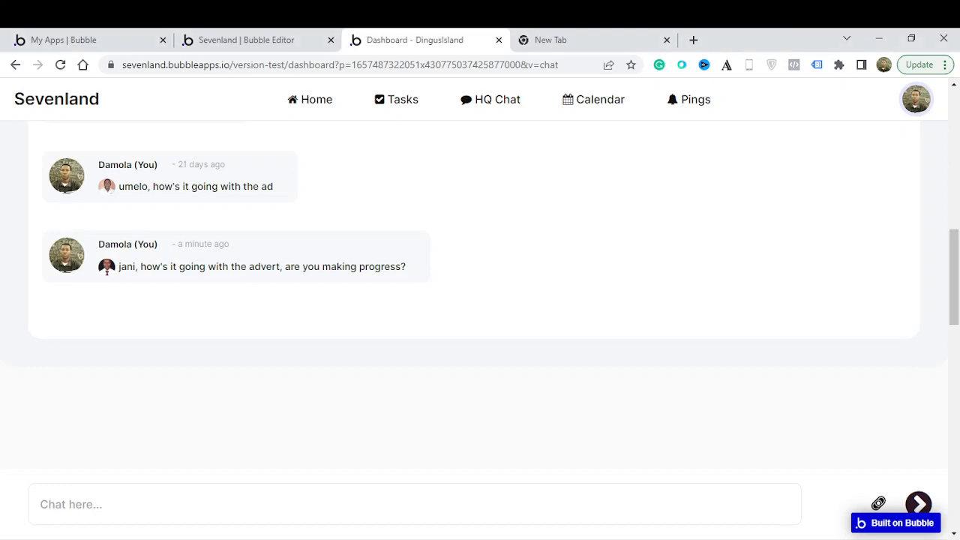
drag(955, 316, 949, 282)
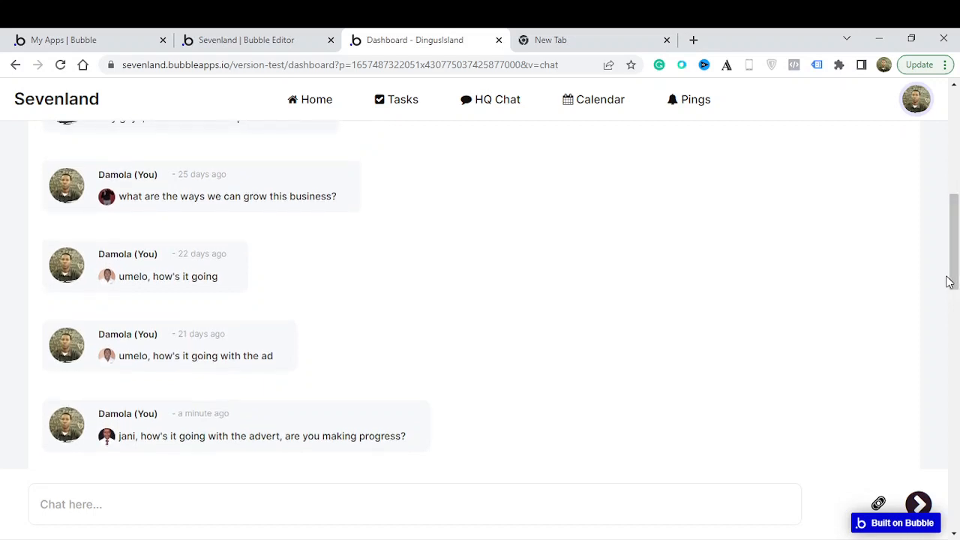
Switch to the Bubble editor's design view, hide Group chat and show FloatingGroup Excellent on the dashboard page.
click(253, 39)
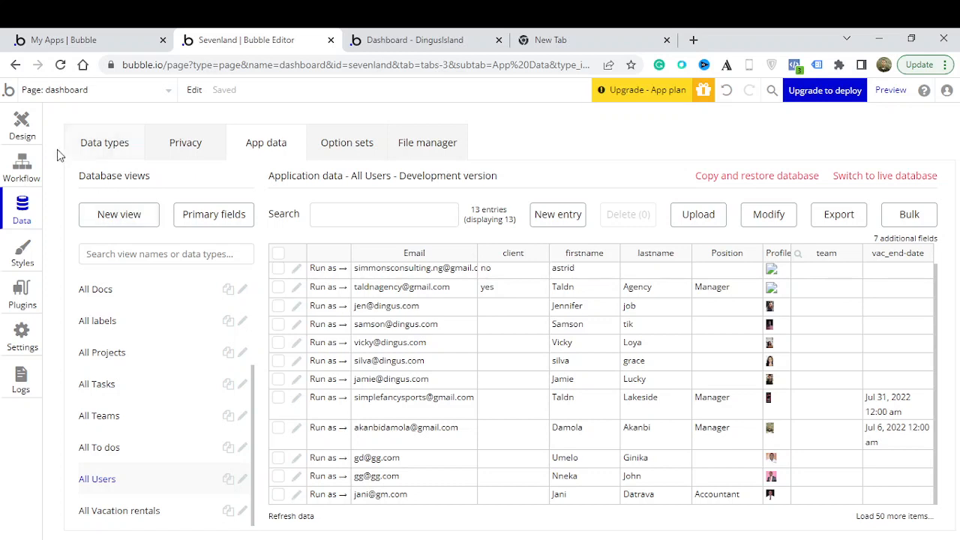
click(23, 129)
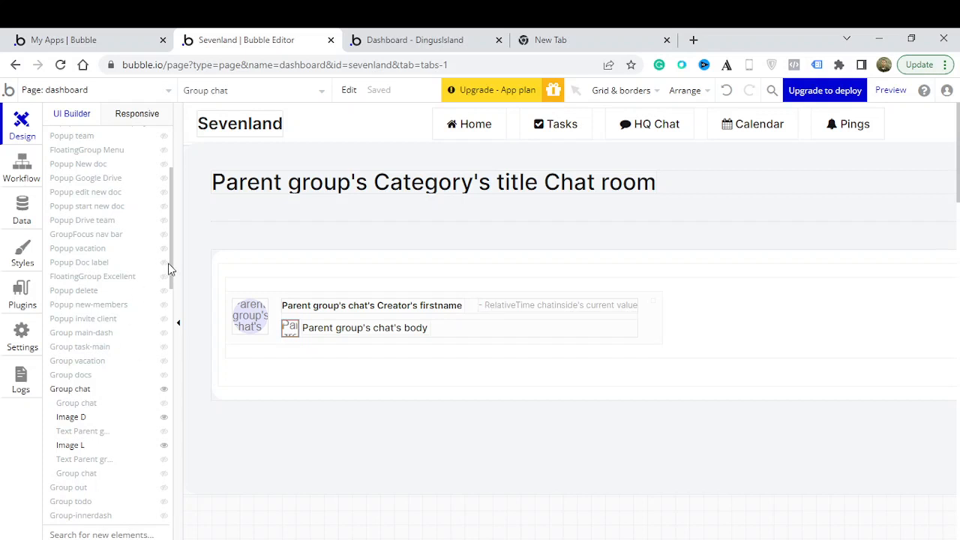
drag(171, 260, 170, 286)
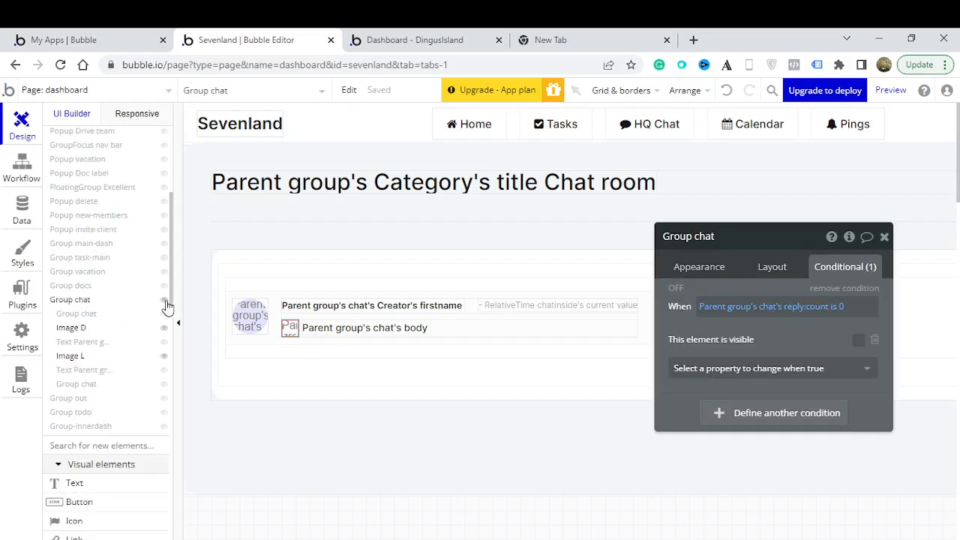
click(163, 300)
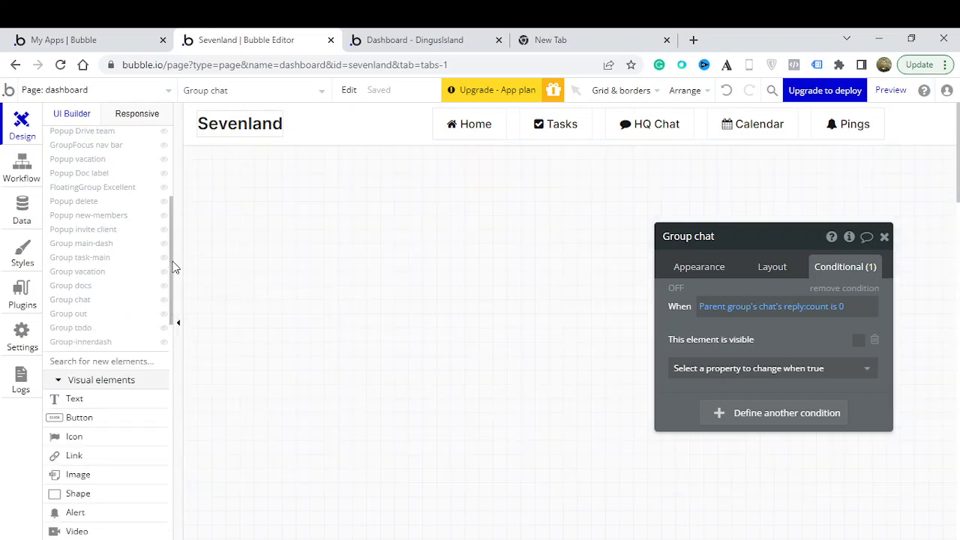
drag(173, 262, 173, 261)
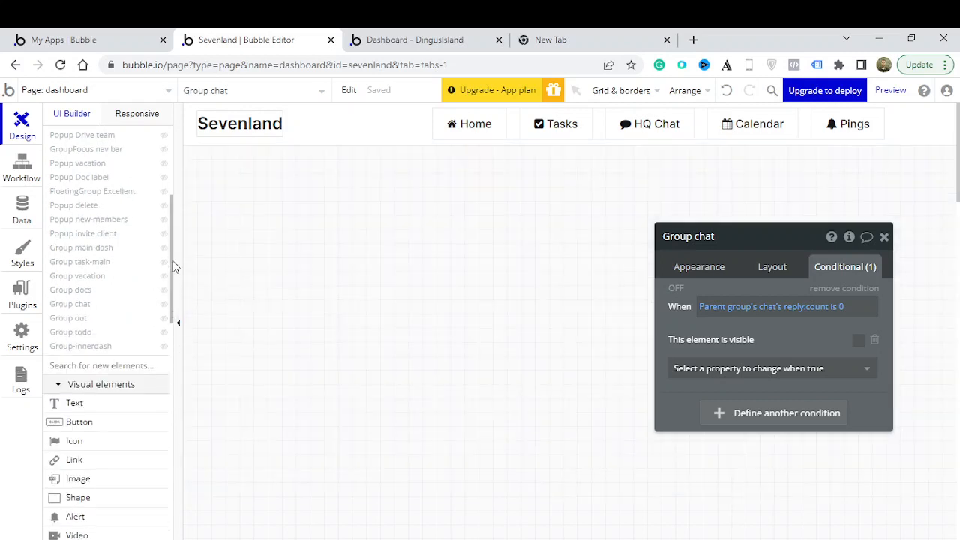
click(164, 193)
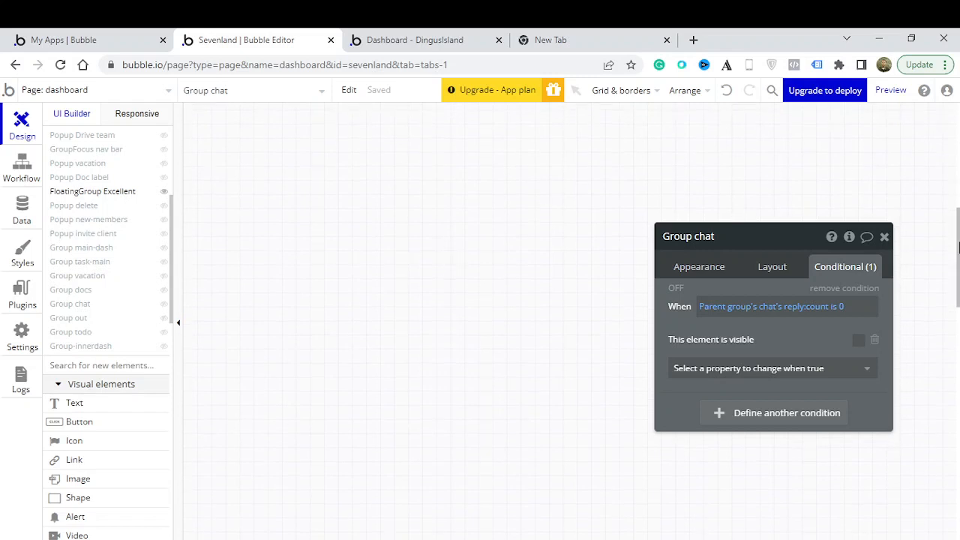
click(884, 237)
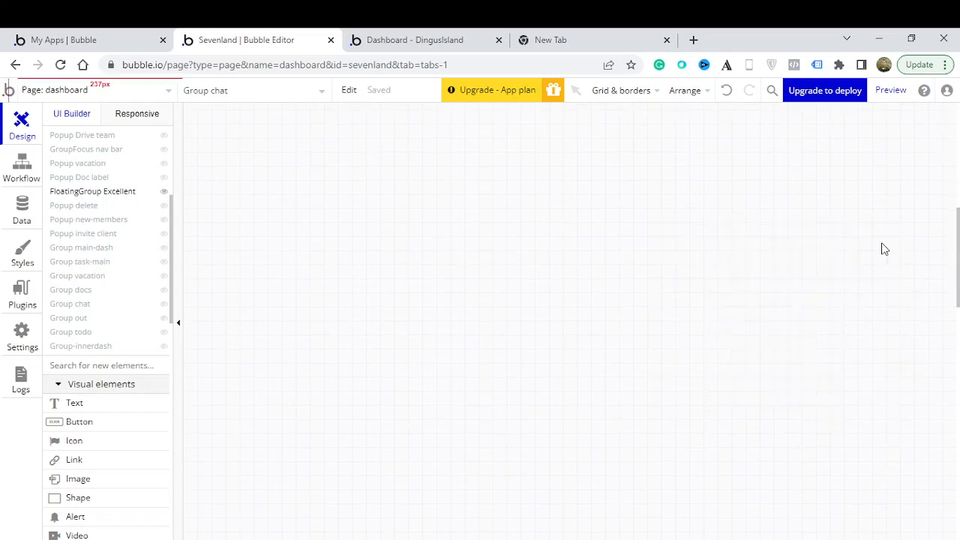
scroll(885, 250, down, 7)
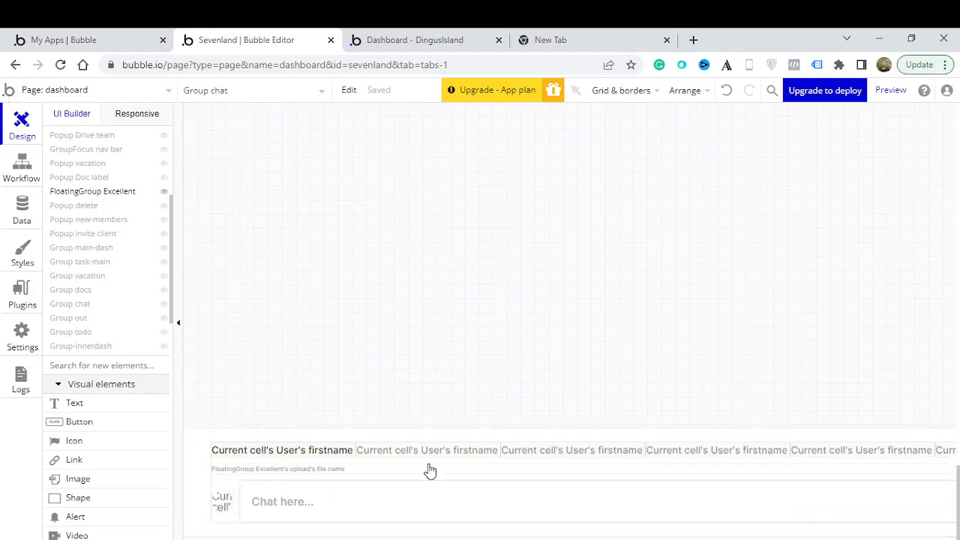
Set the editor canvas zoom to 80%.
click(625, 95)
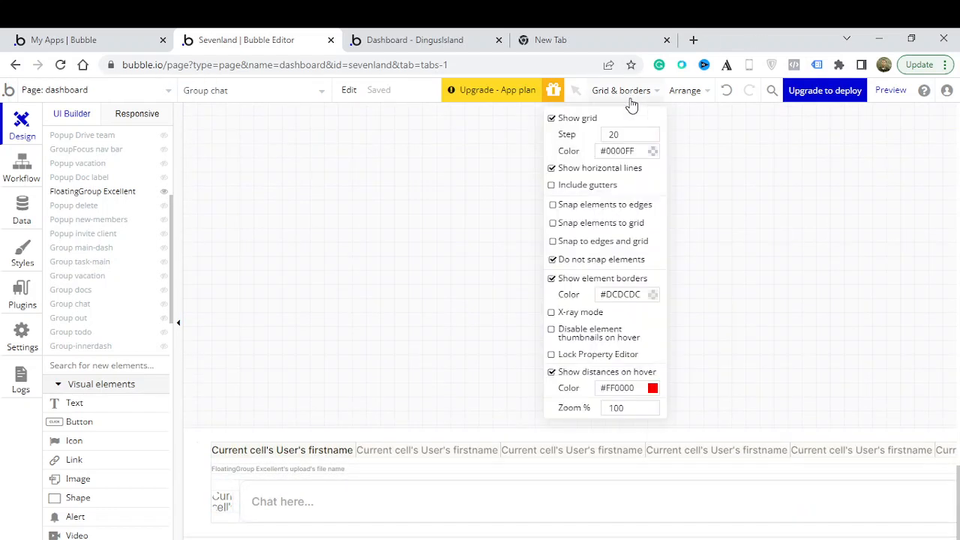
double_click(614, 409)
text(80)
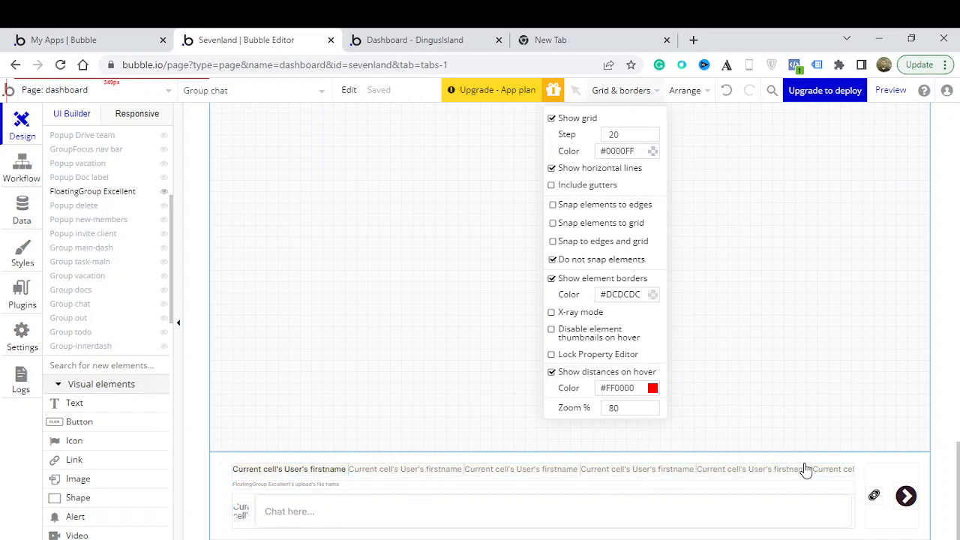
Examine the appearance settings of the chat-room user repeating group and the HQ-chat-room input.
click(369, 472)
double_click(369, 471)
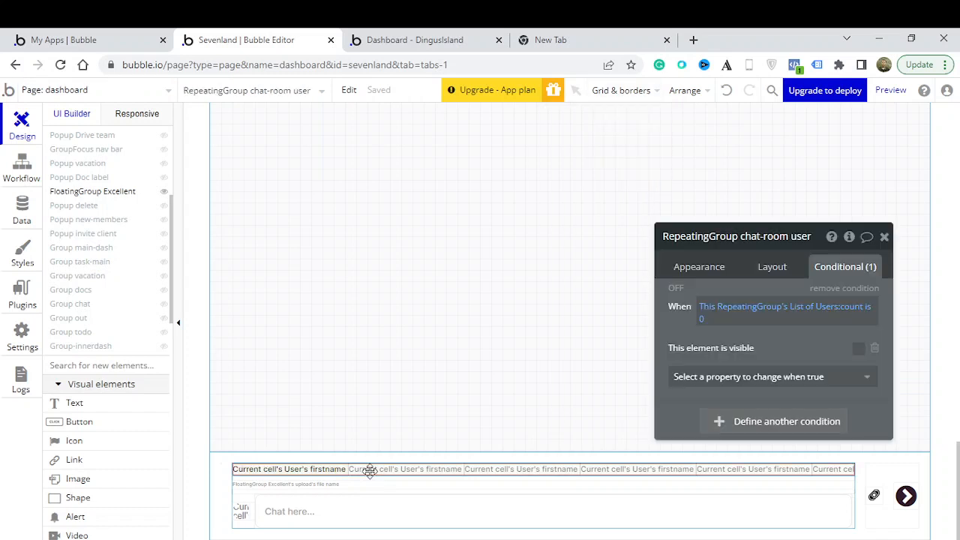
click(679, 268)
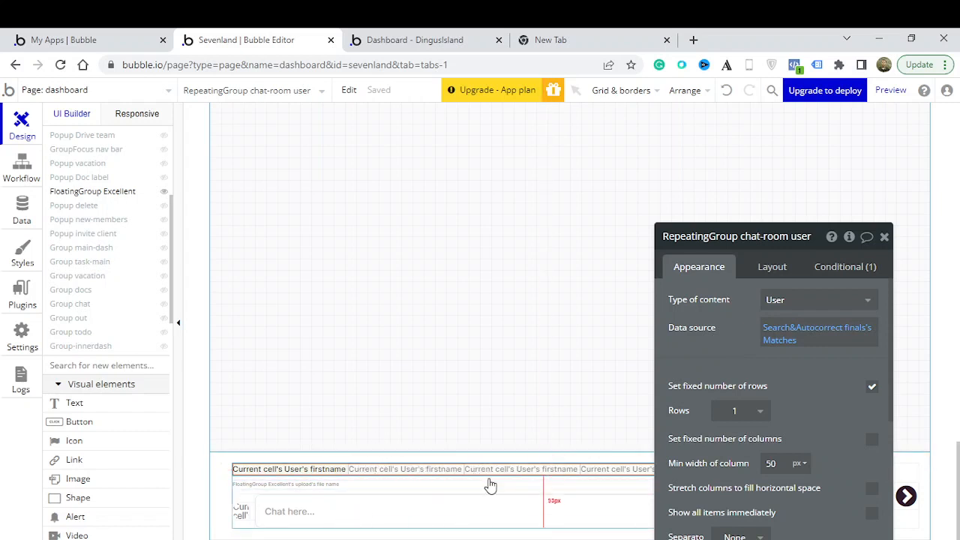
click(489, 517)
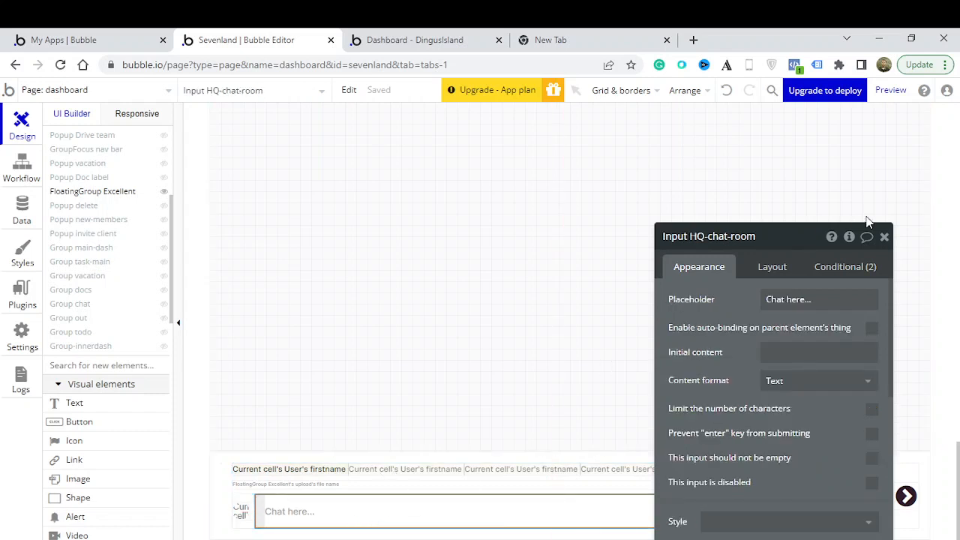
click(885, 237)
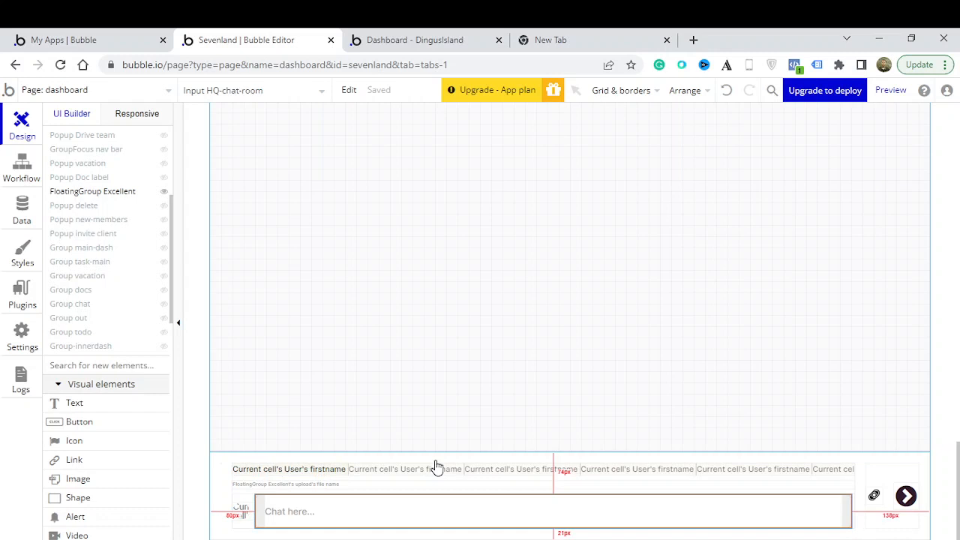
Locate the Search & Autocorrect element in the list of visual elements.
drag(437, 463, 257, 328)
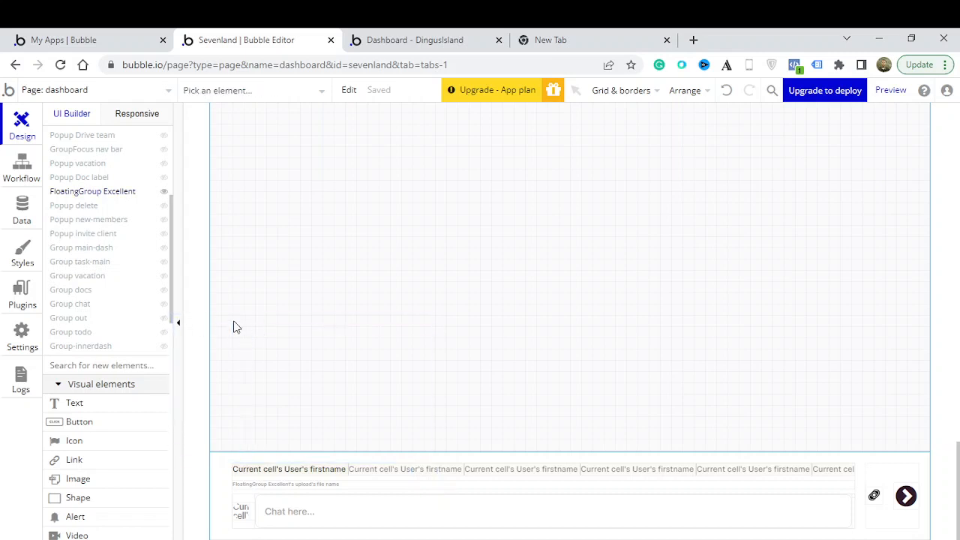
scroll(173, 320, down, 2)
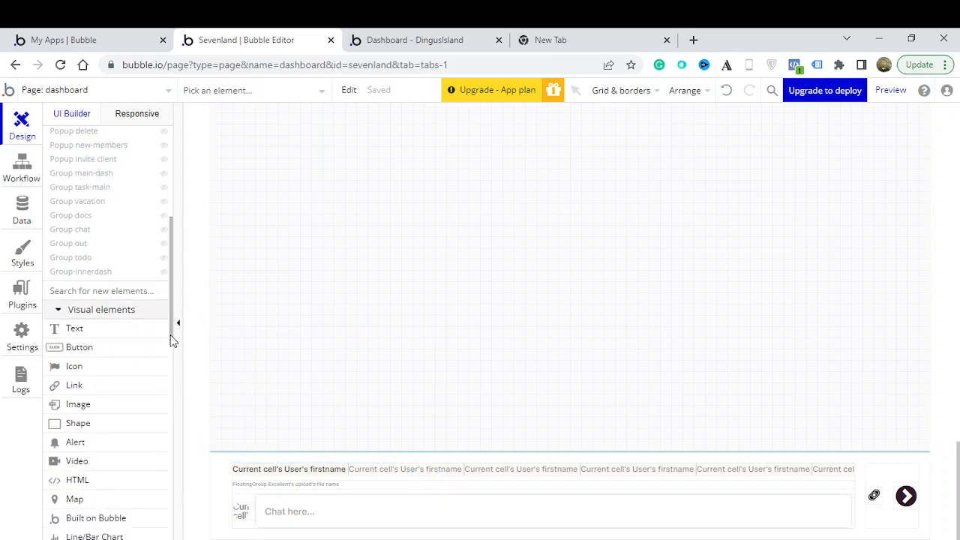
scroll(176, 306, up, 4)
scroll(176, 270, up, 2)
scroll(180, 278, down, 6)
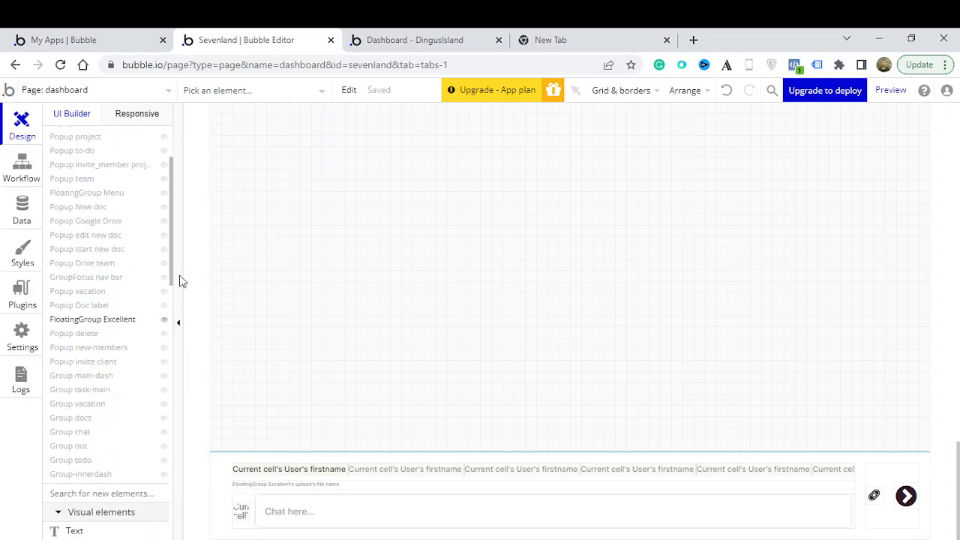
scroll(187, 376, down, 2)
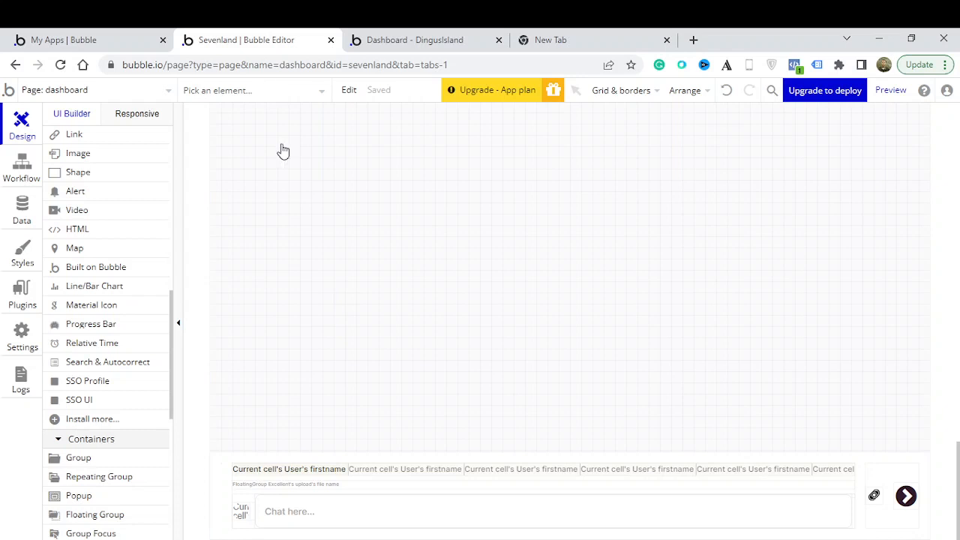
Examine the content type and data source of the chat-room user repeating group above the chat input.
click(394, 508)
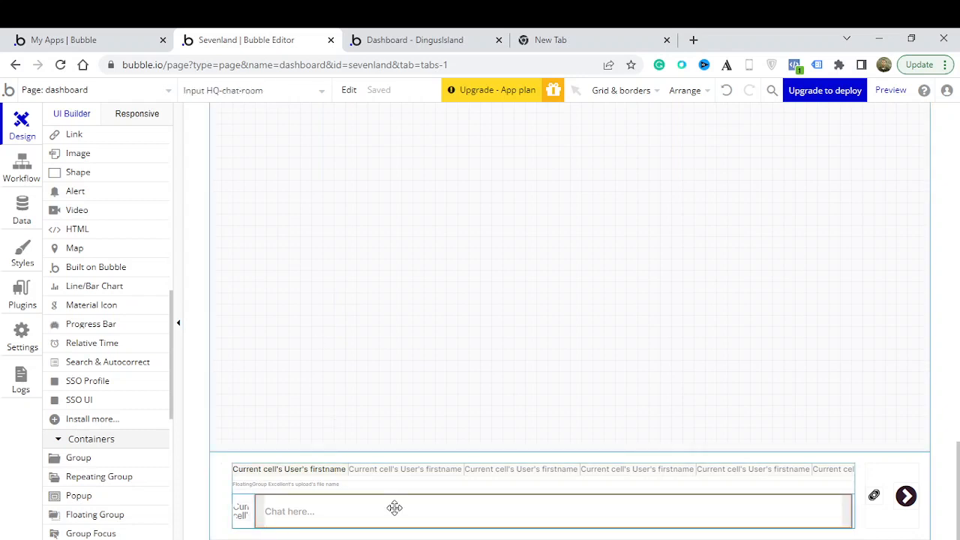
click(411, 464)
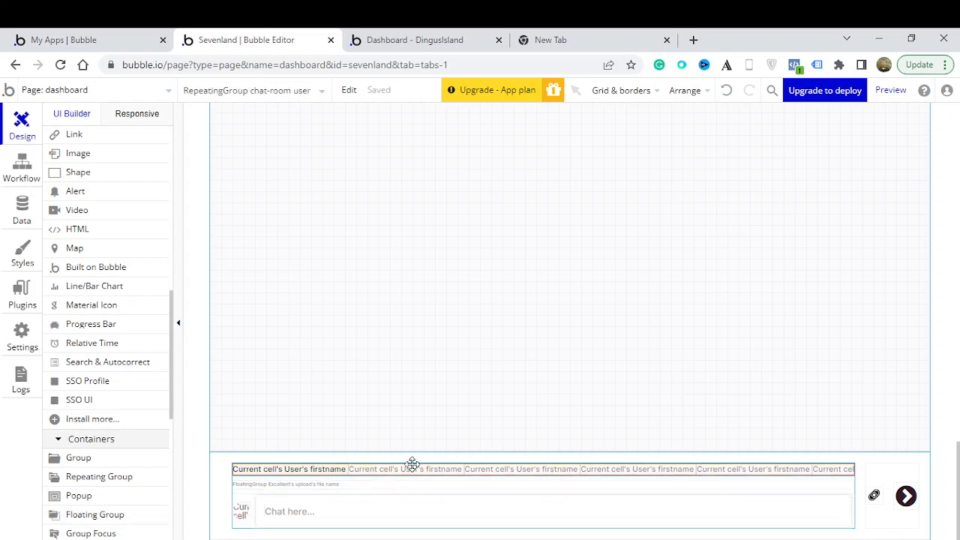
double_click(424, 465)
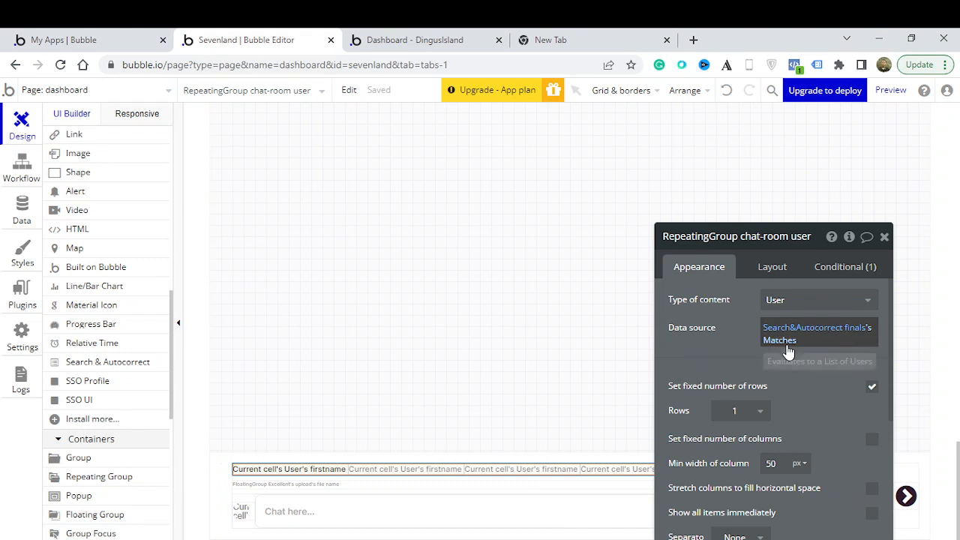
click(490, 508)
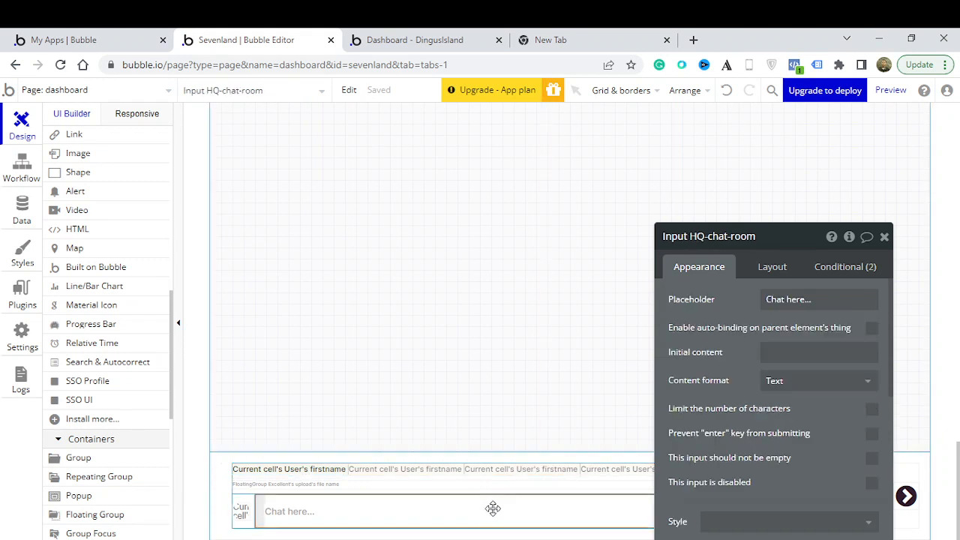
click(401, 462)
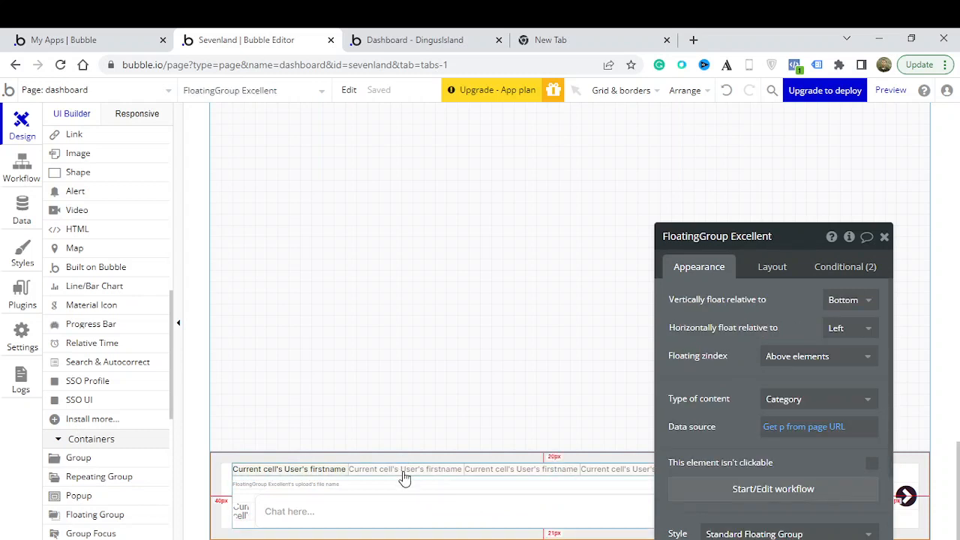
click(403, 469)
click(809, 334)
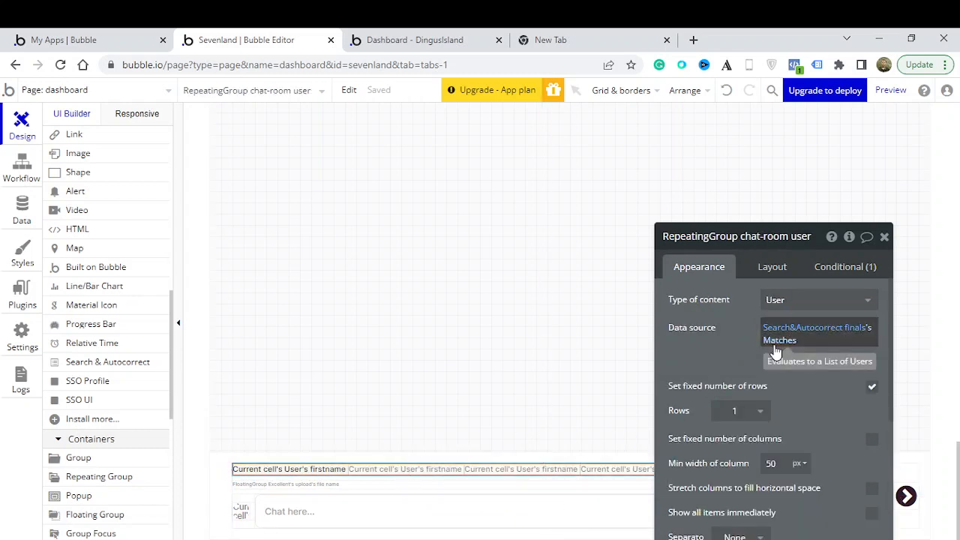
Find the Search&Autocorrect finals element by searching for "search" and examine its data source, search fields, input box ID and threshold.
click(313, 93)
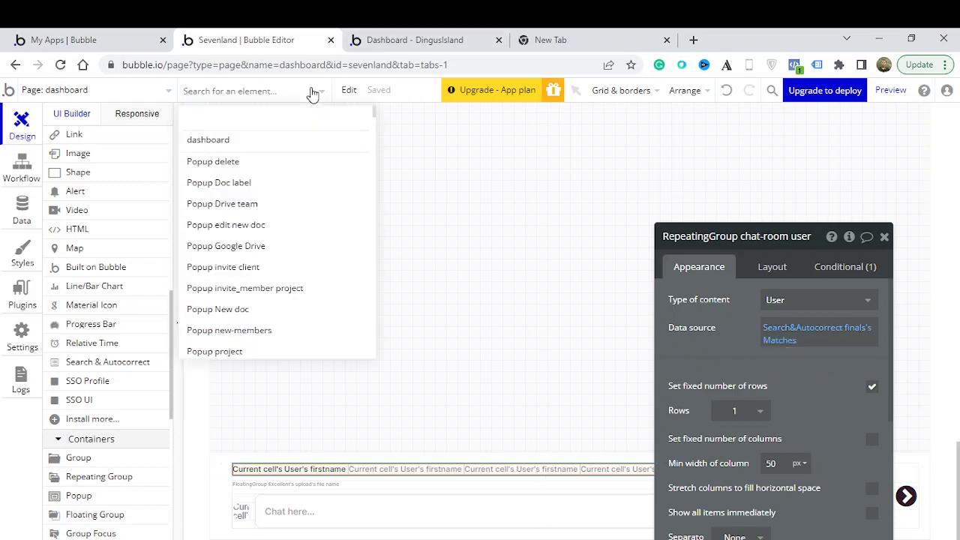
text(search)
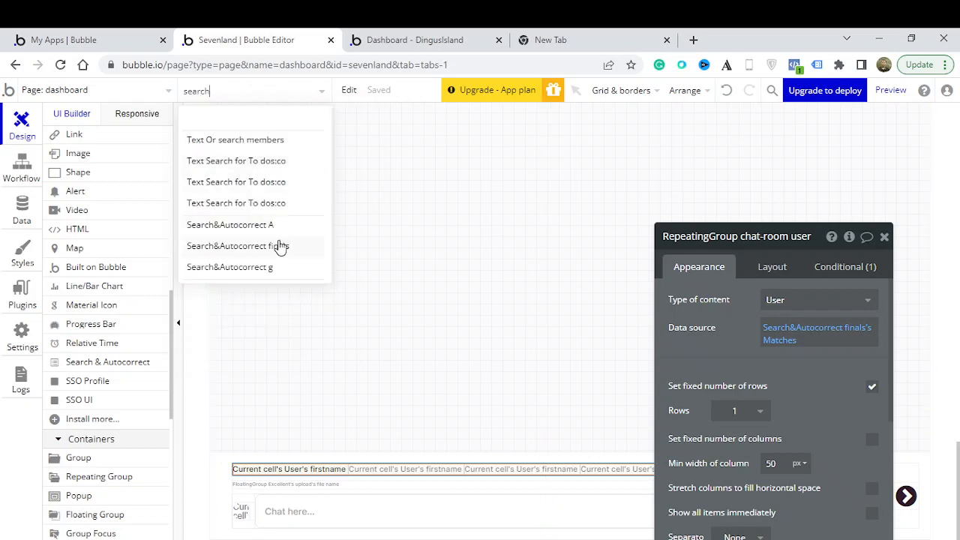
click(282, 246)
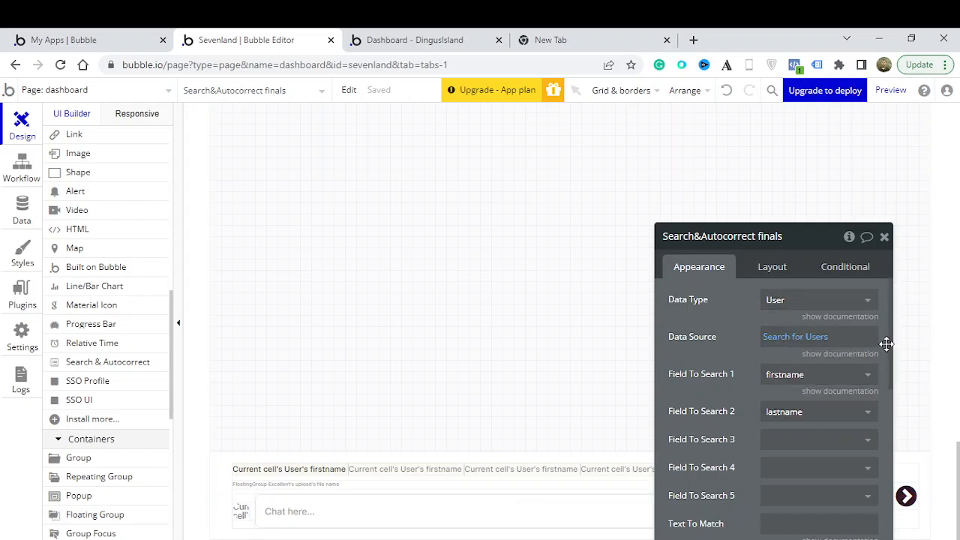
drag(886, 343, 874, 290)
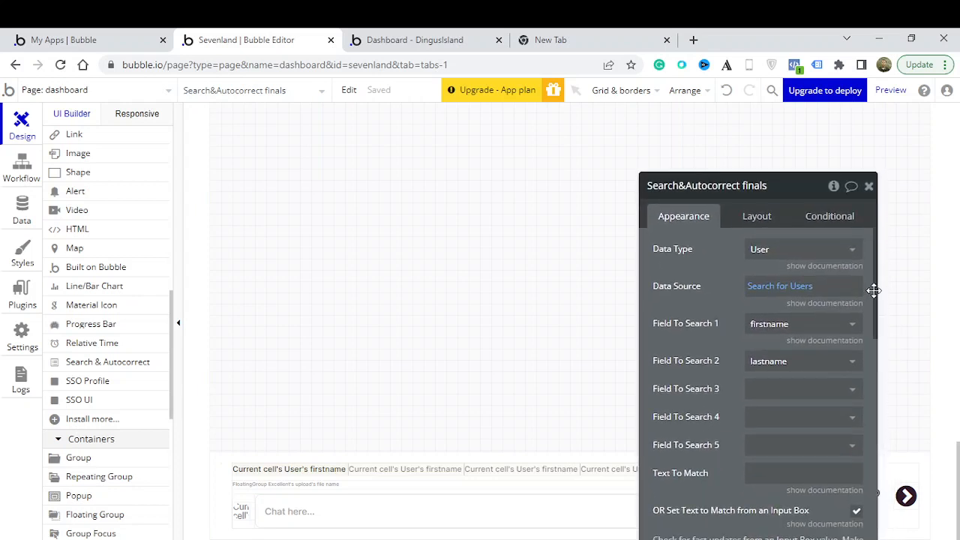
scroll(870, 300, down, 3)
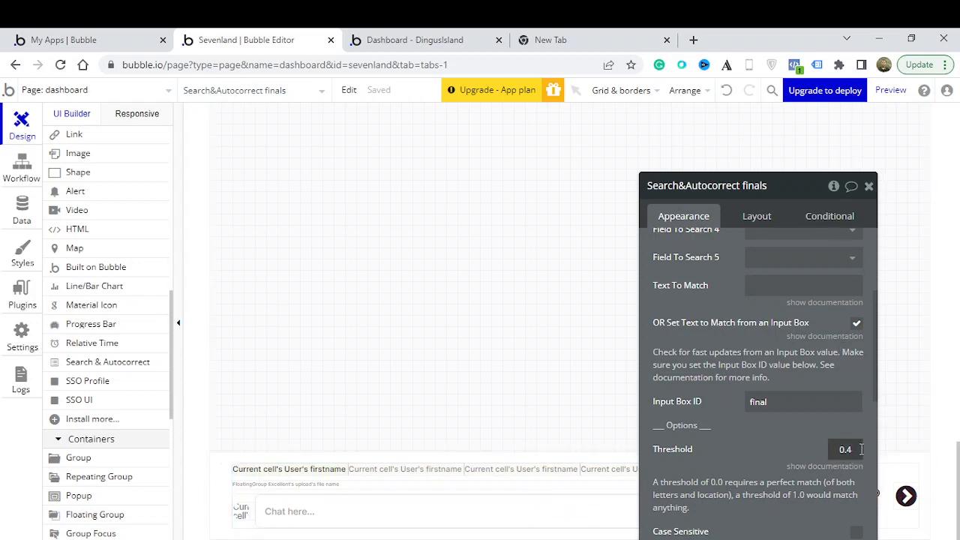
click(868, 187)
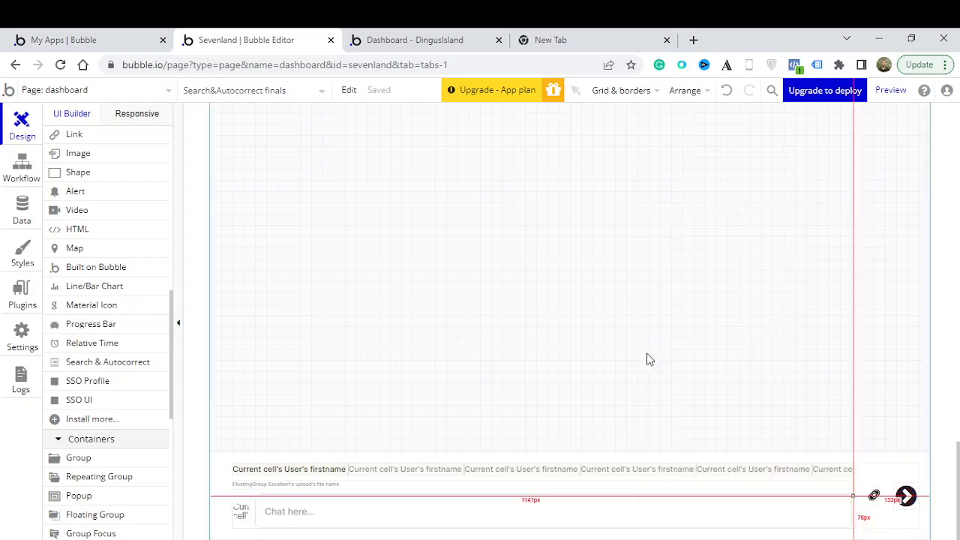
Examine the content type and data source of the User- chatting repeating group beside the chat input.
click(543, 473)
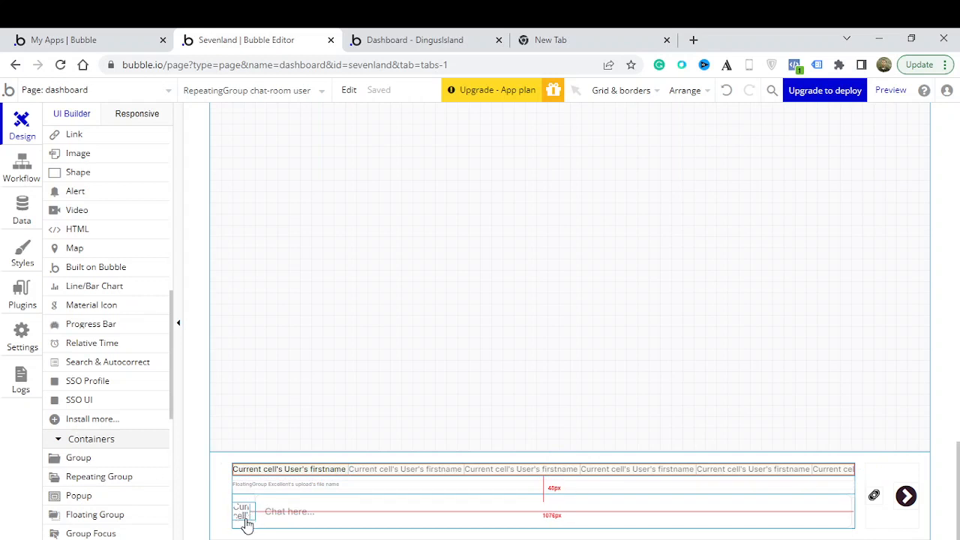
drag(248, 526, 256, 516)
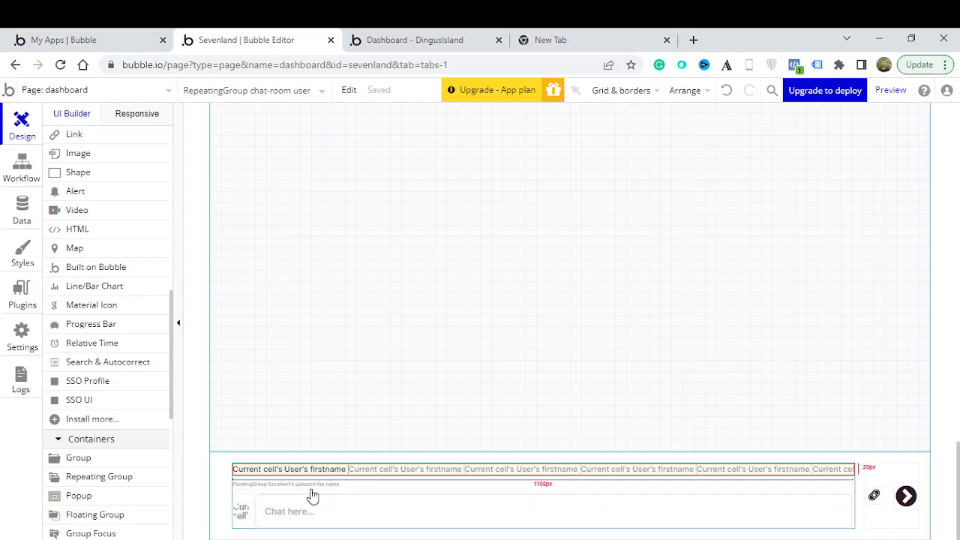
double_click(245, 512)
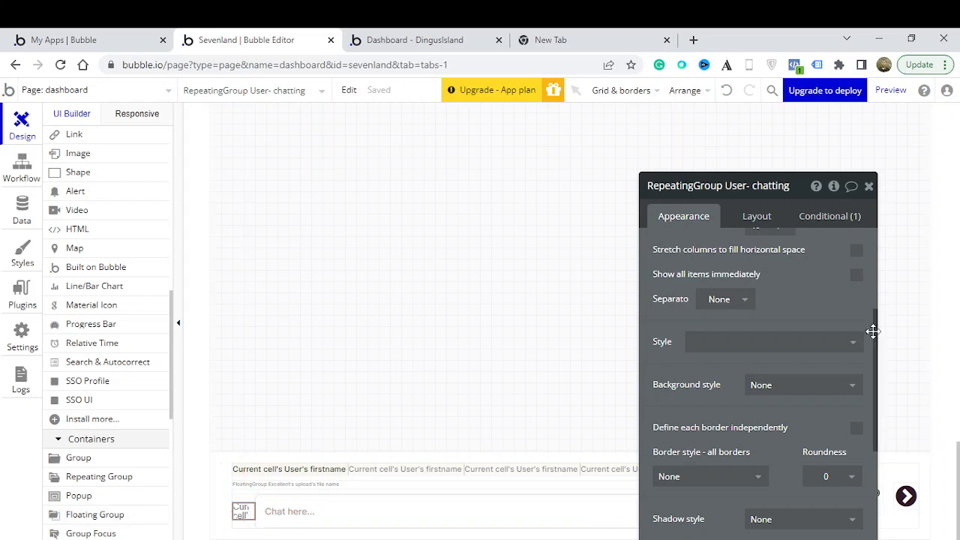
drag(873, 331, 867, 240)
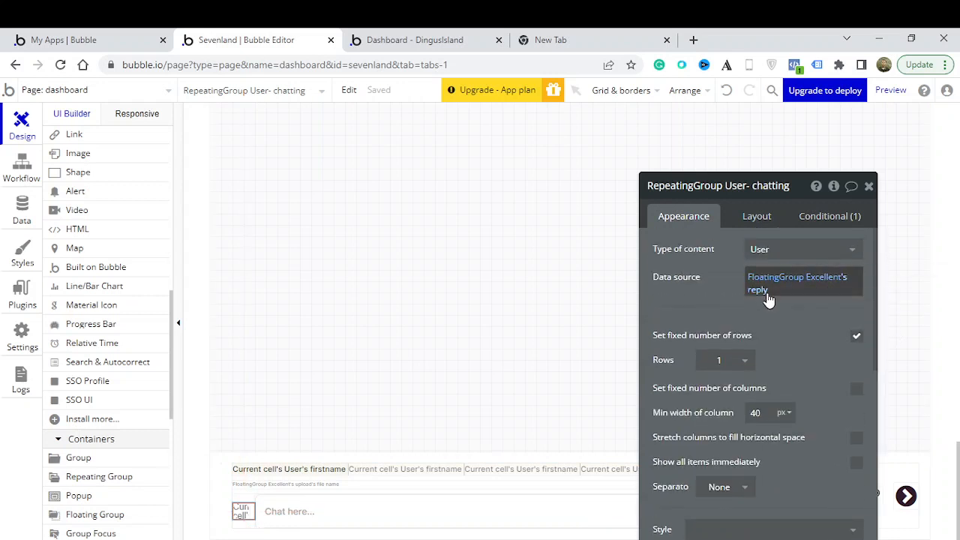
mouse_move(765, 297)
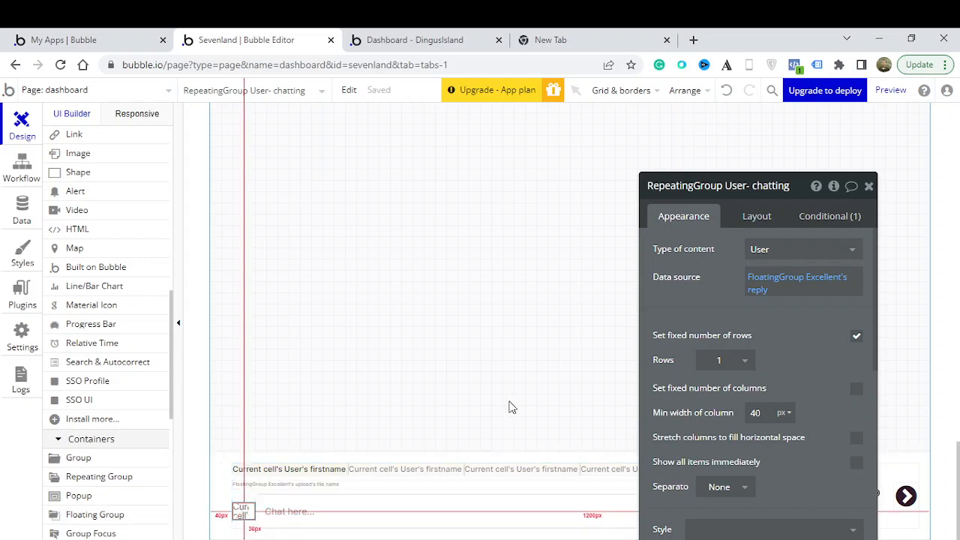
Inspect the first-name text in the suggestion row and the dynamic image of Image E beside the chat input.
click(279, 469)
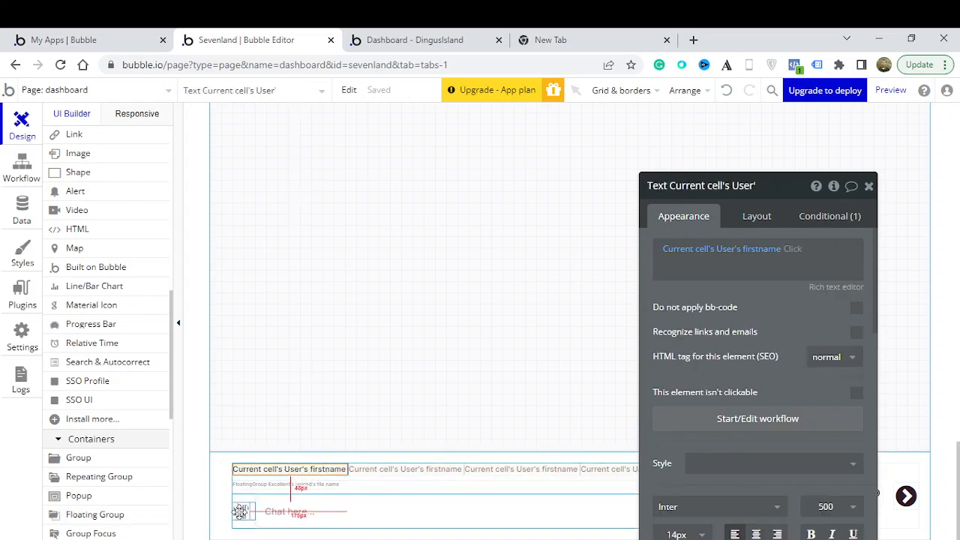
click(240, 511)
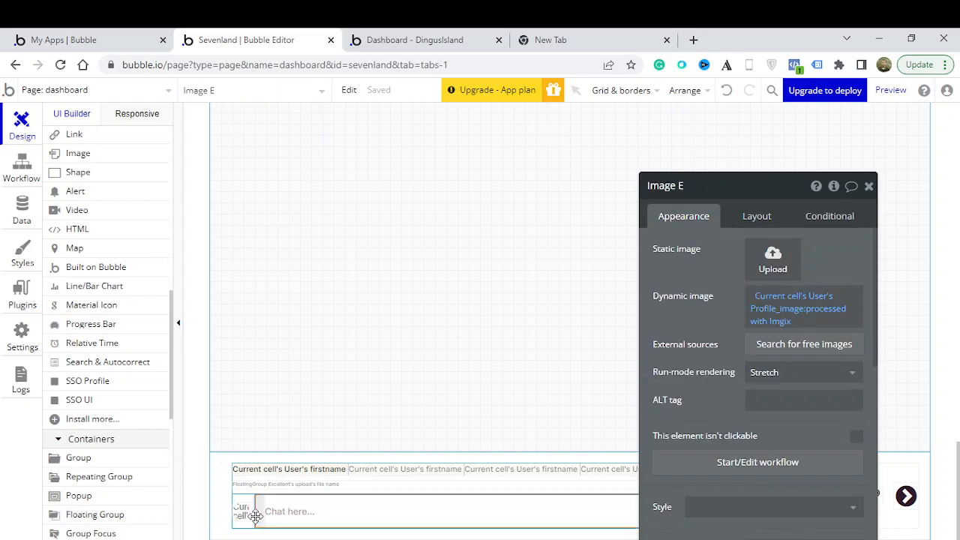
click(248, 519)
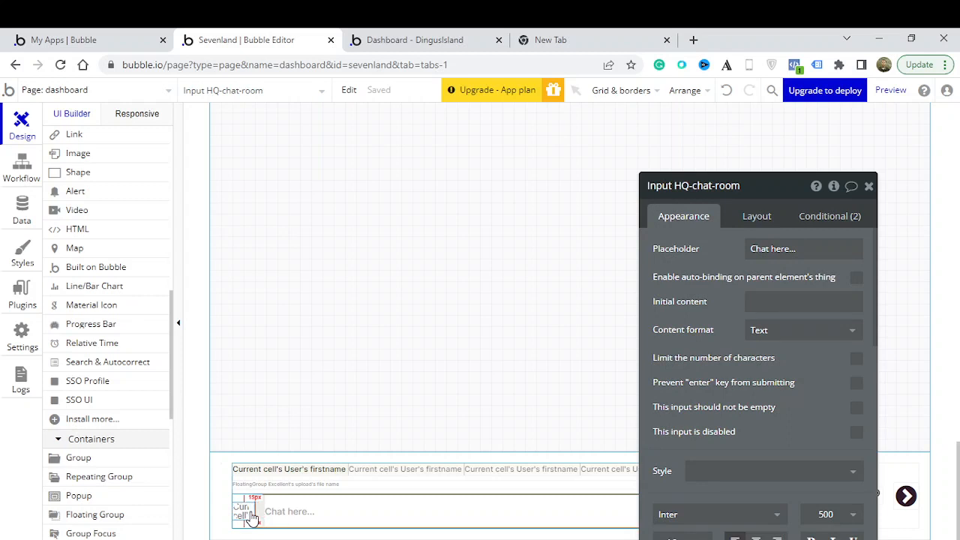
click(248, 511)
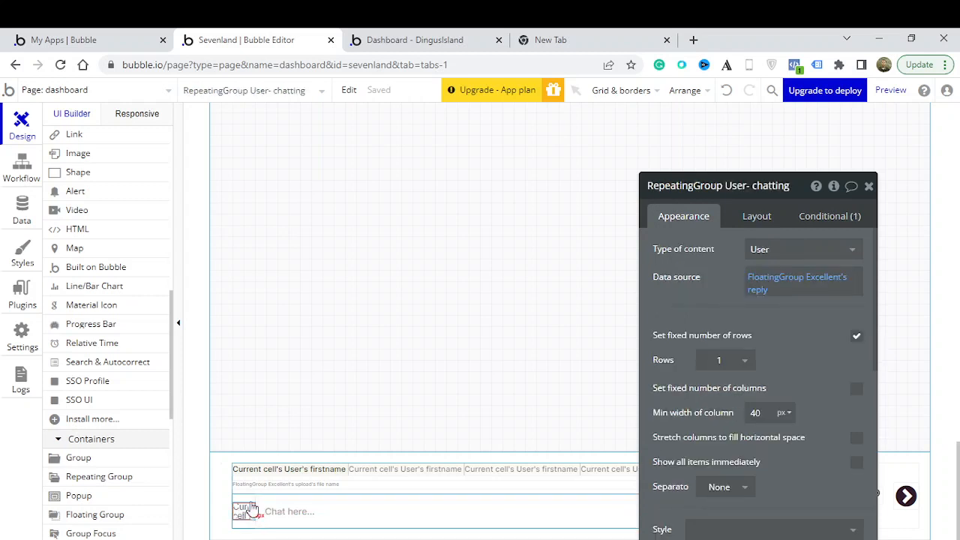
click(869, 186)
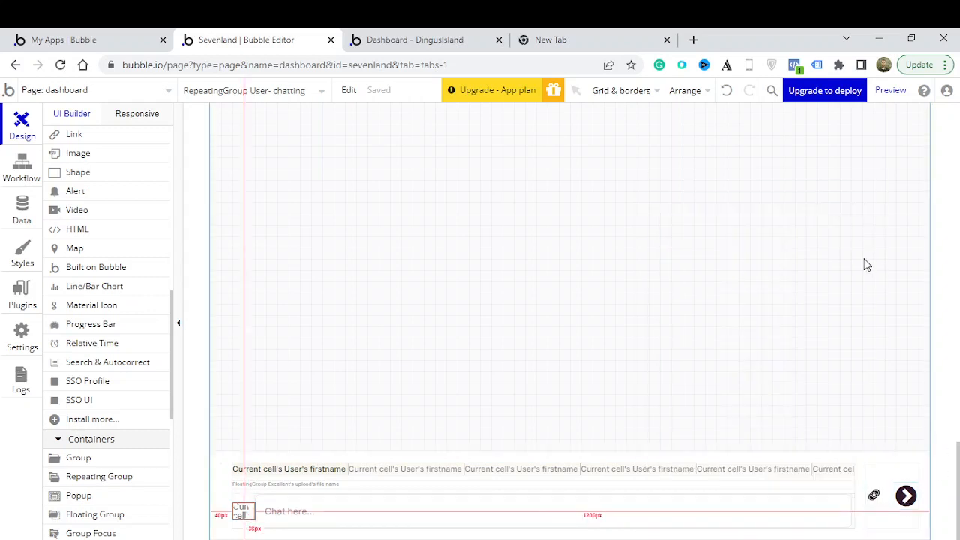
Show Group chat on the dashboard page canvas.
scroll(867, 264, up, 5)
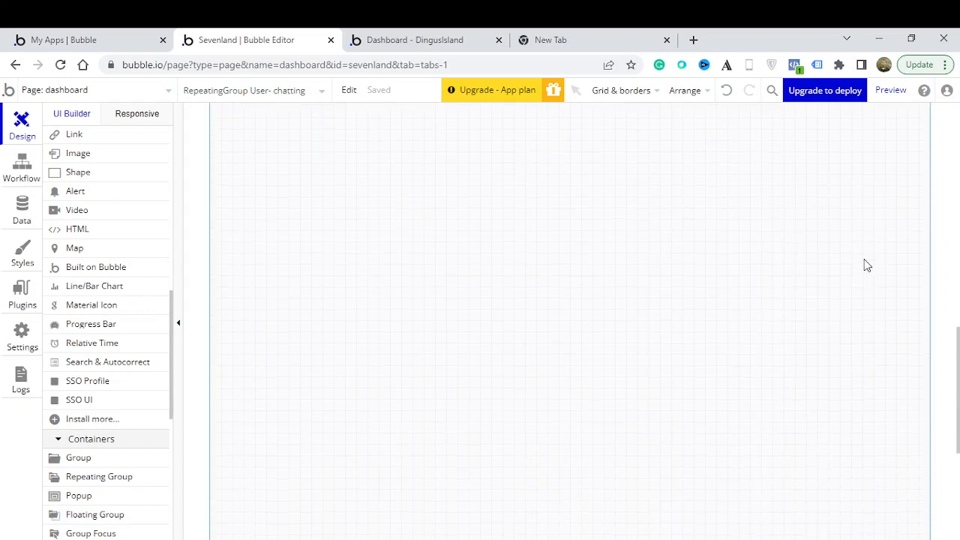
scroll(867, 264, up, 10)
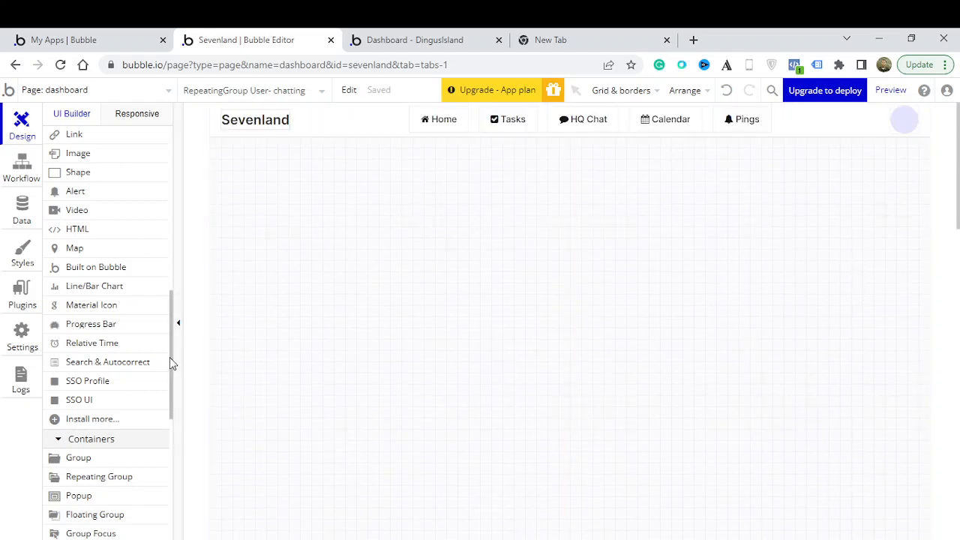
scroll(171, 363, up, 6)
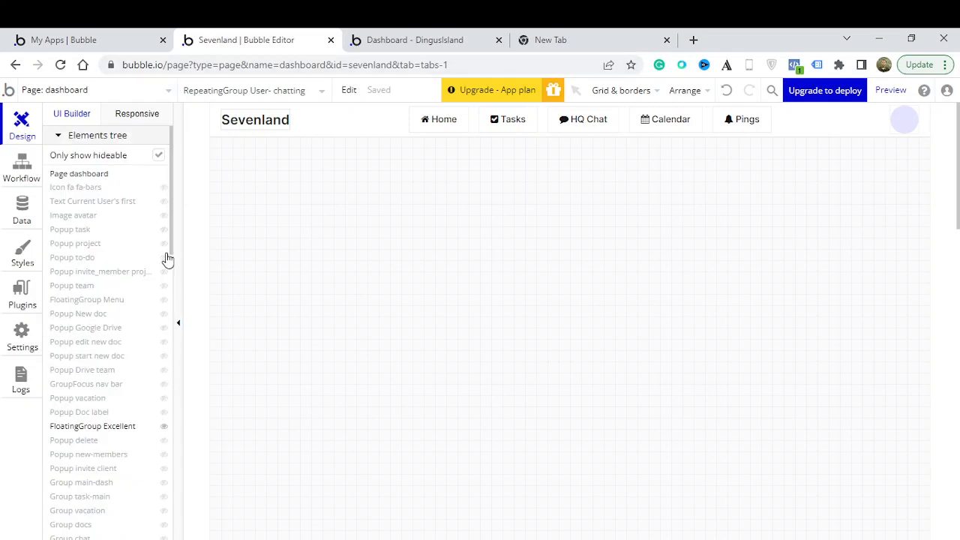
drag(172, 250, 178, 268)
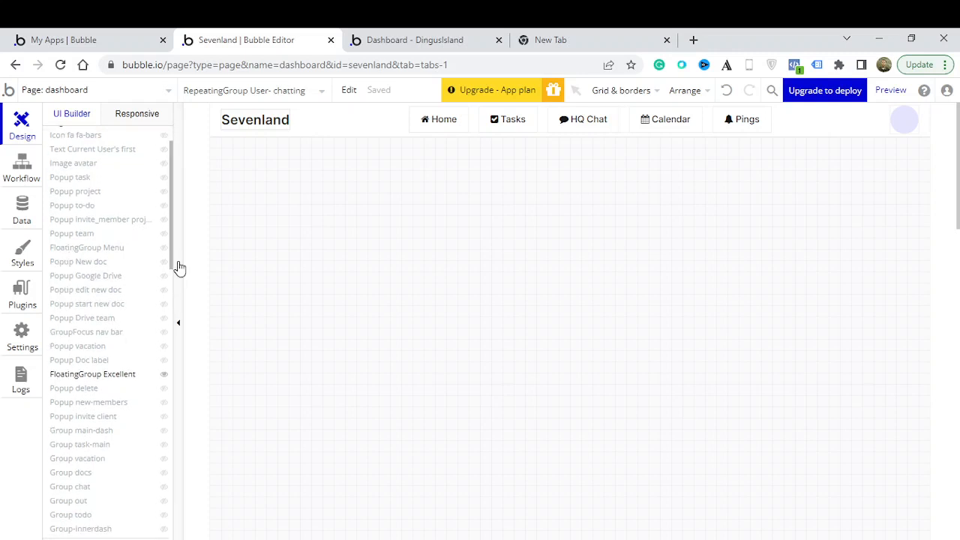
click(163, 489)
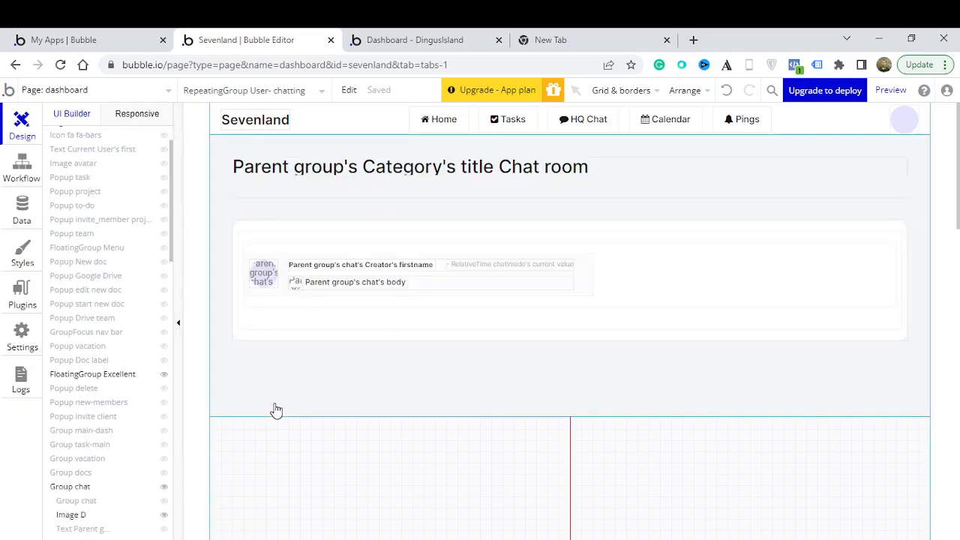
Examine the dynamic image source and layout settings of Image L beside the chat message body.
click(294, 287)
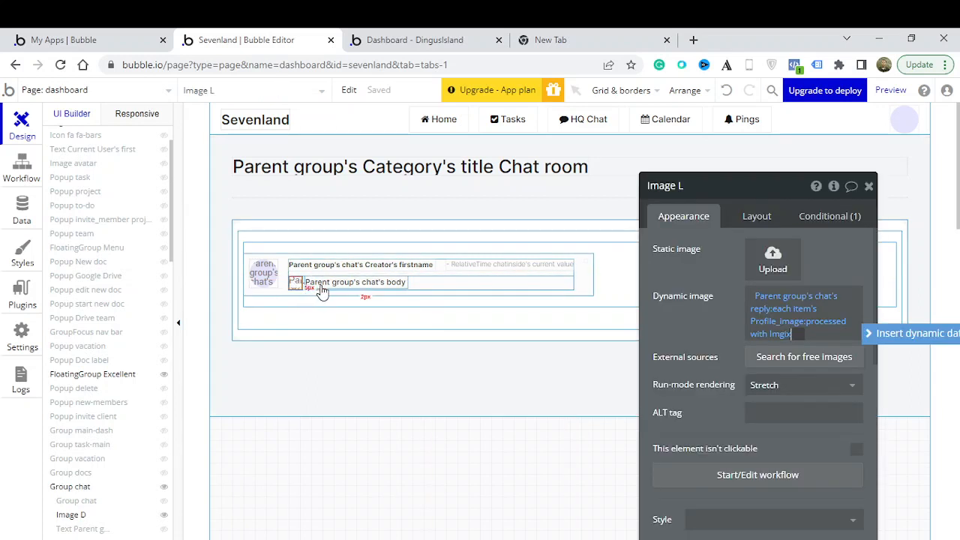
click(761, 316)
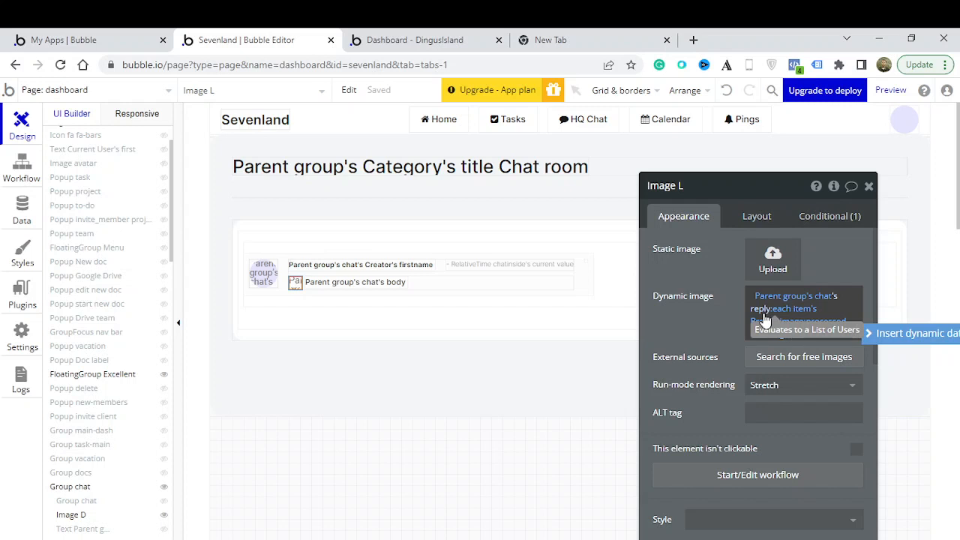
click(759, 228)
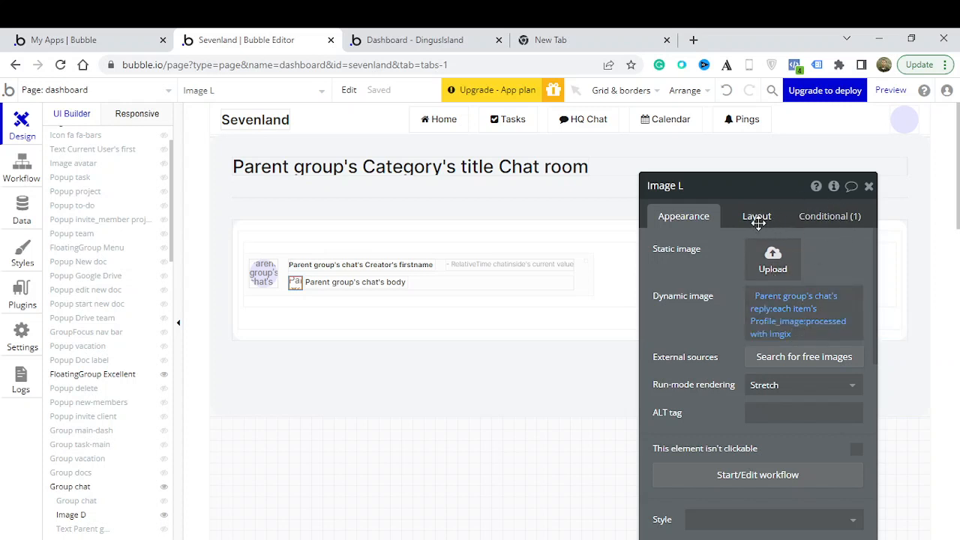
click(752, 216)
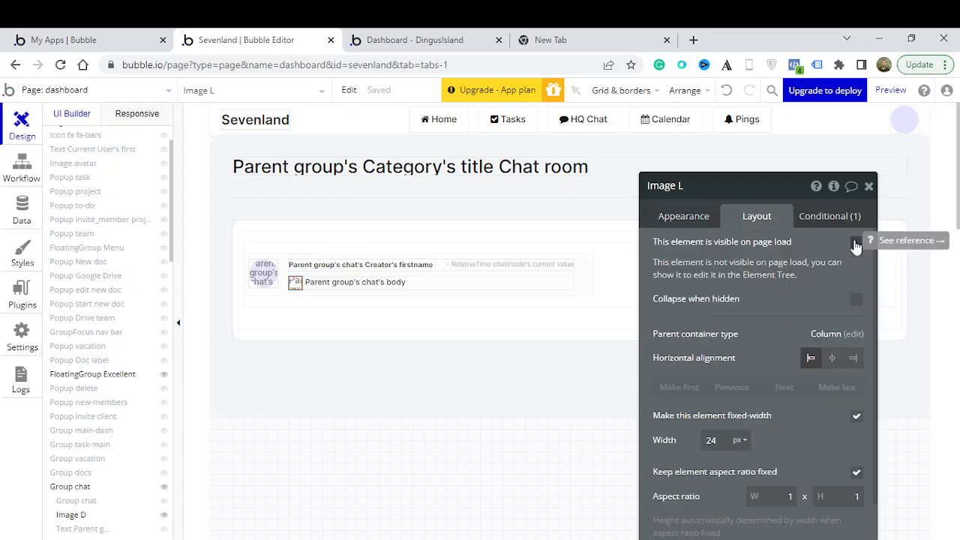
Examine the visibility condition of Image L, plus the layout settings and visibility condition of its parent Group chat.
click(817, 214)
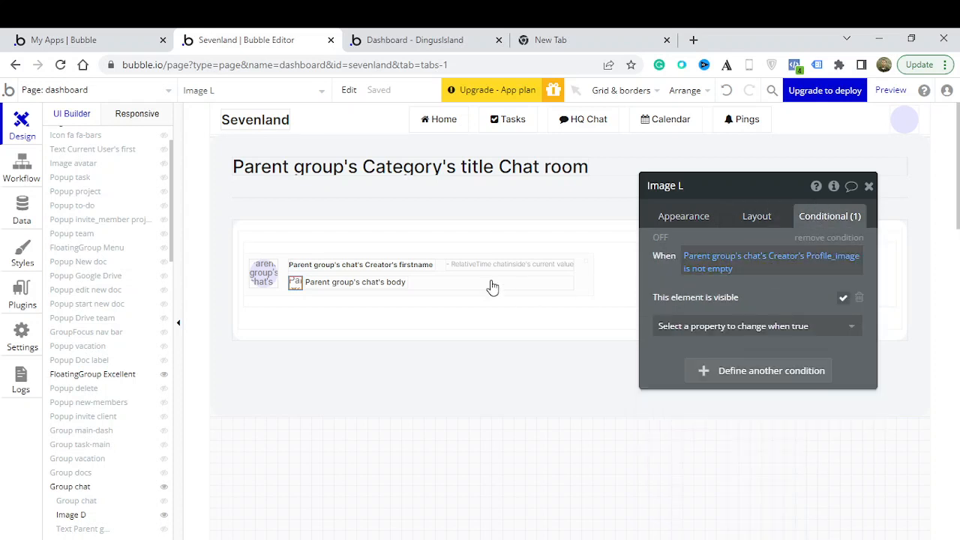
click(348, 90)
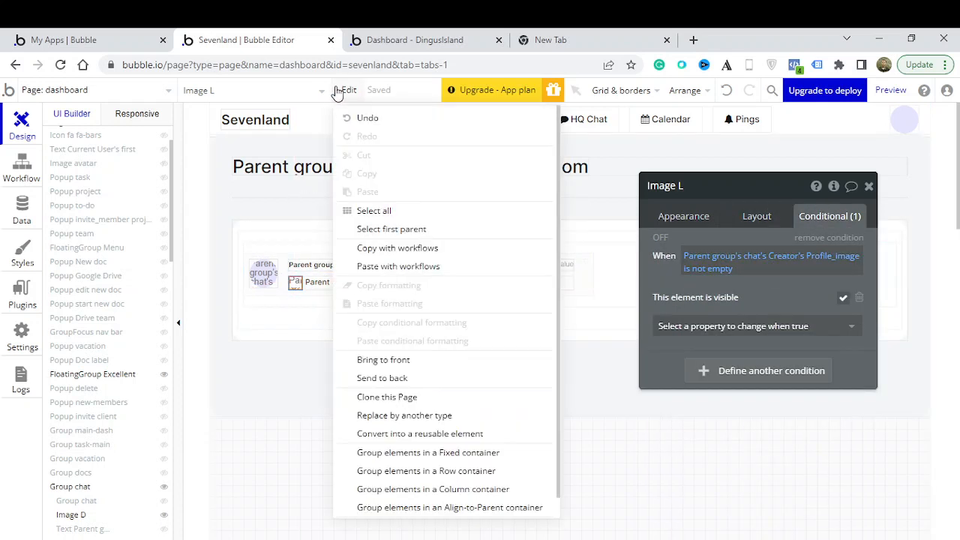
click(377, 231)
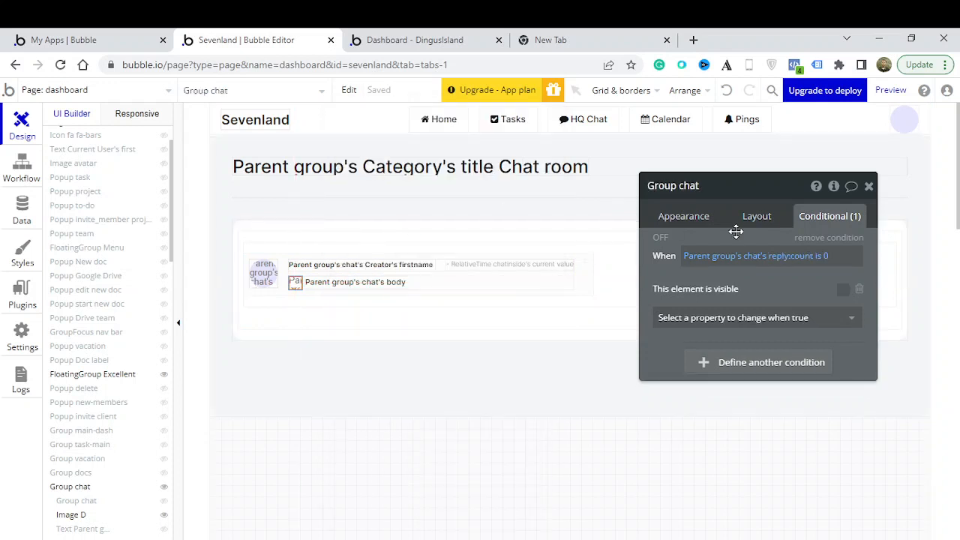
click(757, 219)
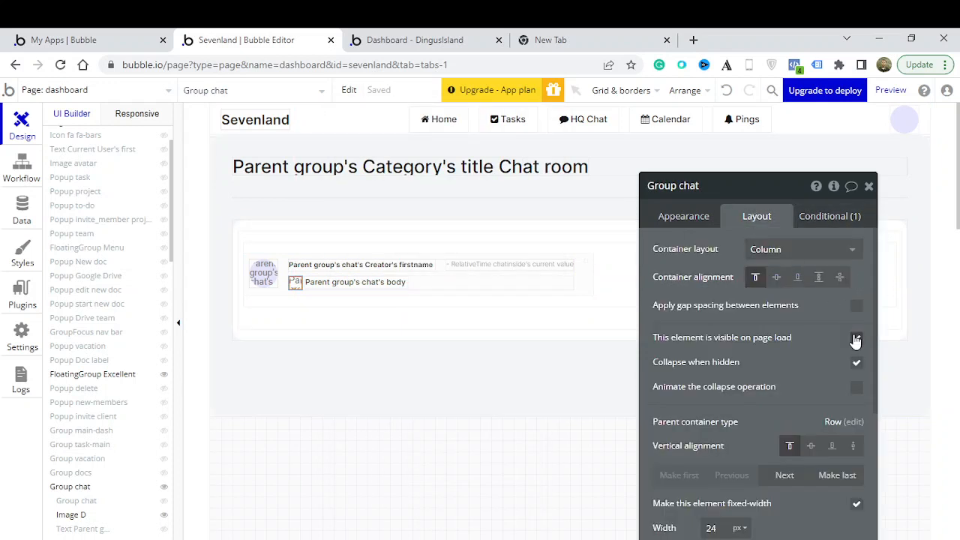
click(842, 218)
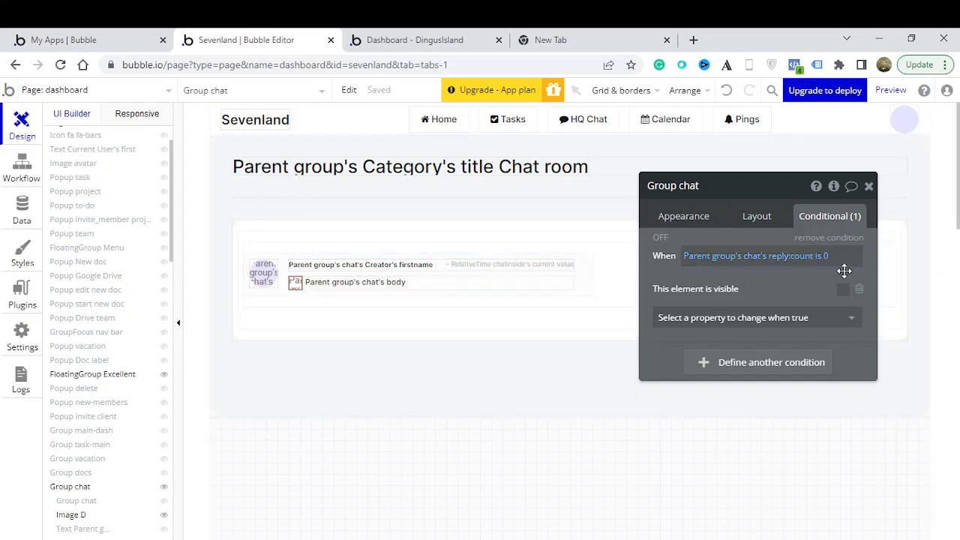
click(869, 186)
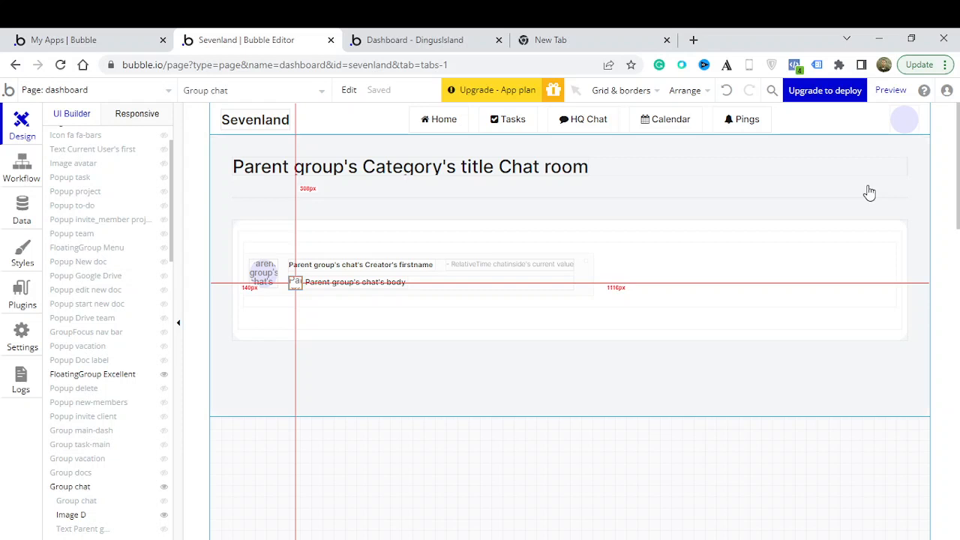
Switch to the running Sevenland dashboard and begin a new message in the project chat.
click(444, 39)
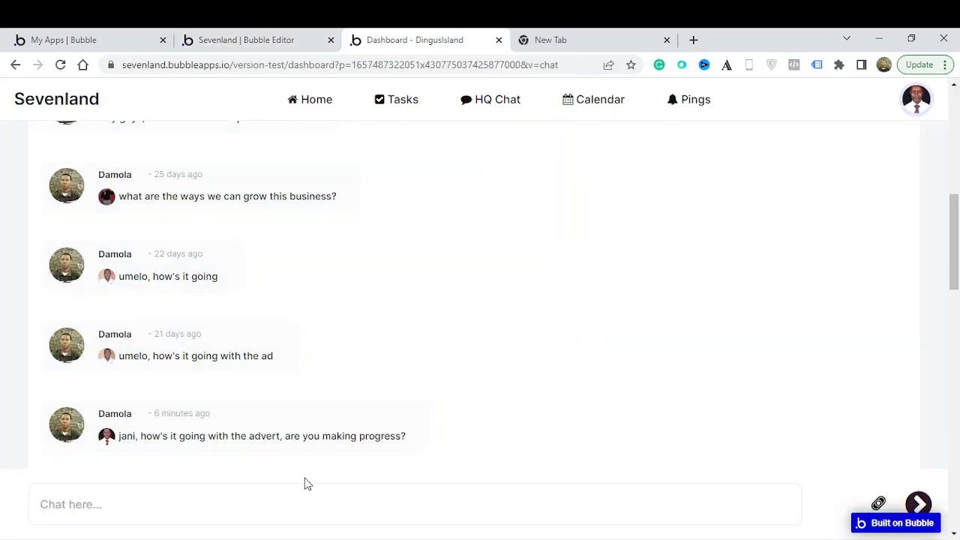
click(311, 509)
text(jam)
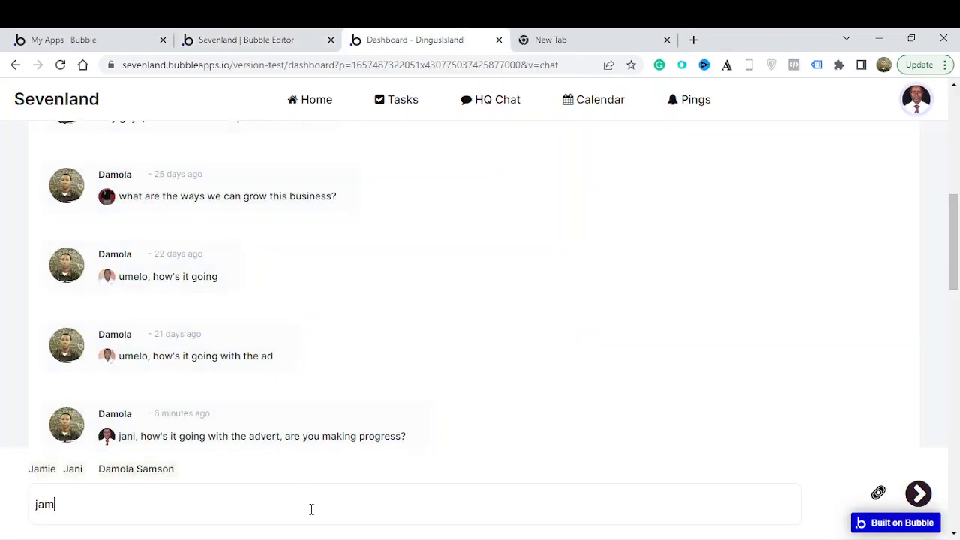
key(BackSpace)
key(BackSpace)
key(BackSpace)
Look up a member by first name, tag them from the suggestions, and clear the name from the chat message.
text(taldn)
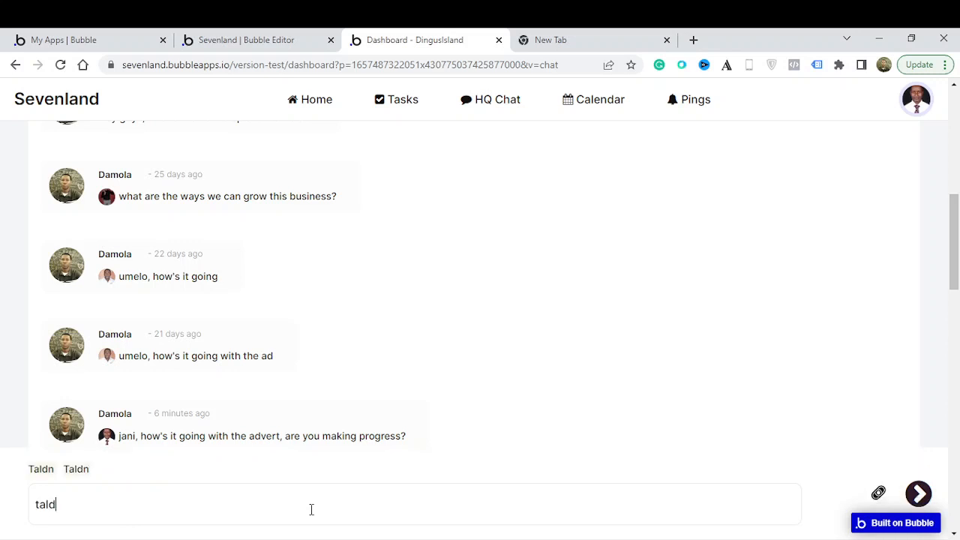
click(42, 473)
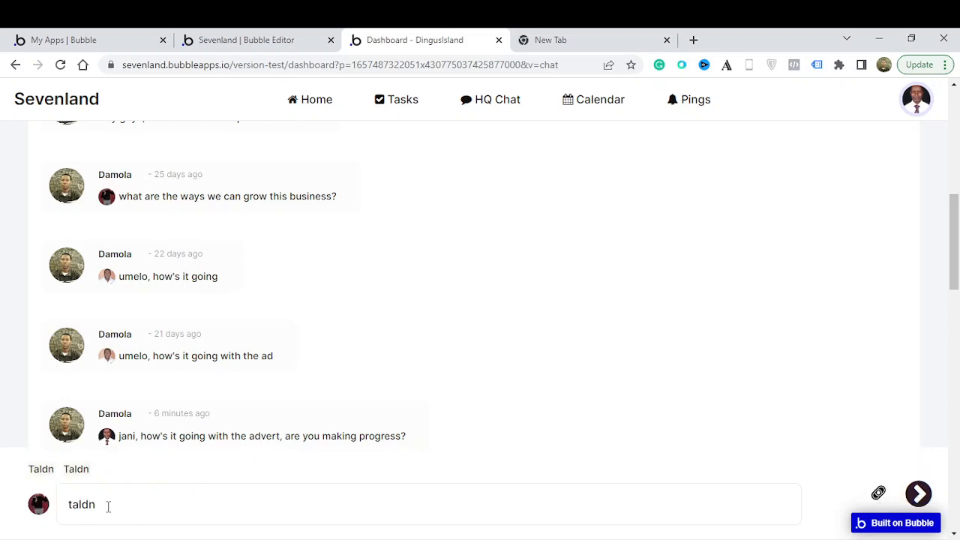
drag(108, 507, 23, 497)
key(BackSpace)
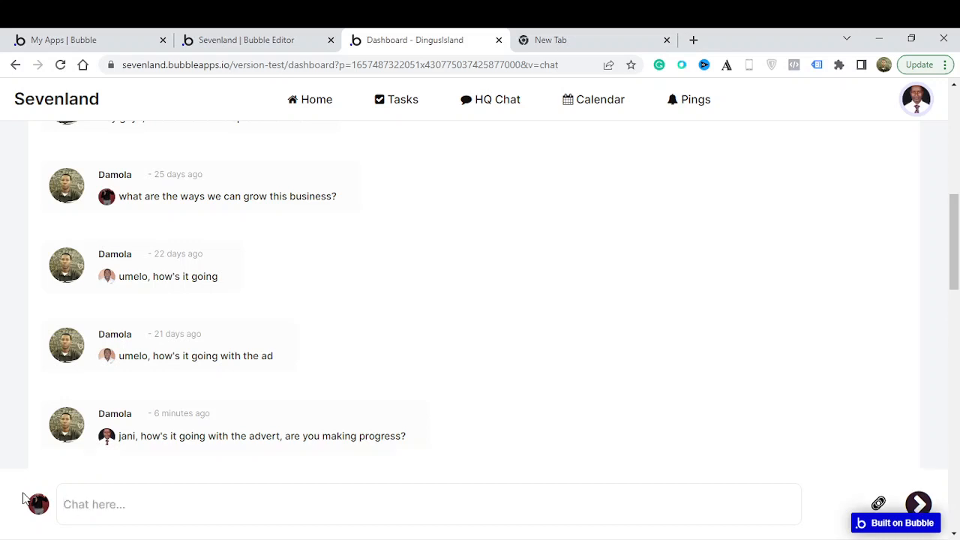
Send the message "how's it going" to the tagged member and bring it into view in the chat.
text(how's it going)
key(Return)
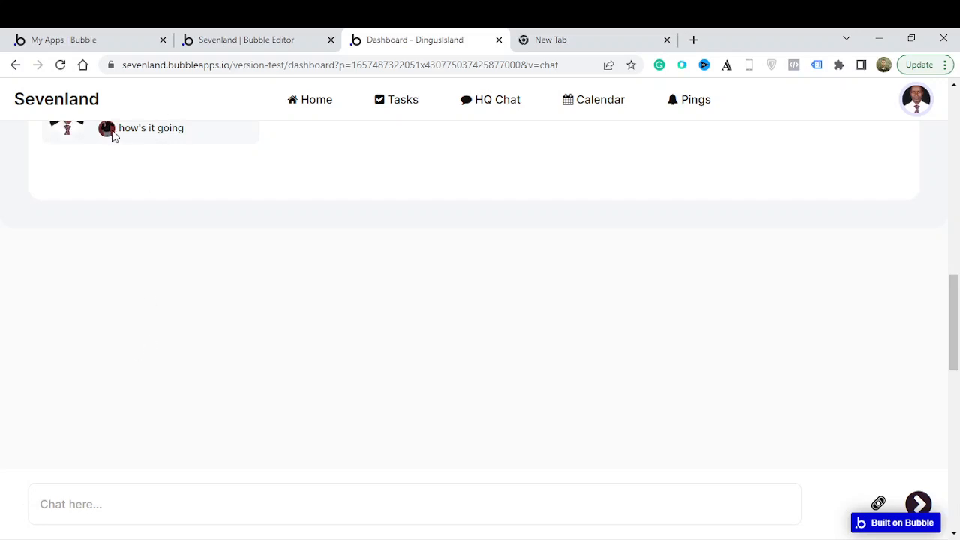
drag(955, 360, 956, 309)
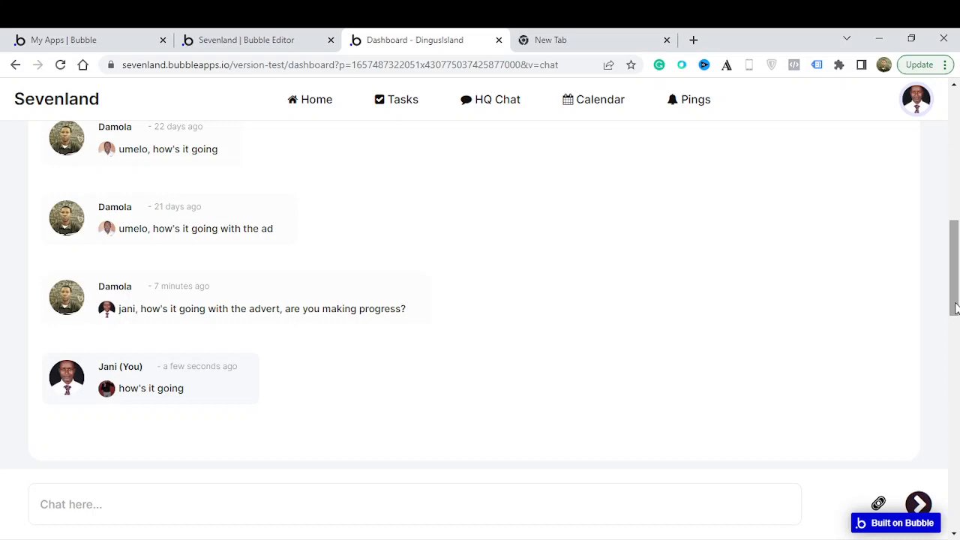
Return to the Home view and open the Writers Marketing project.
click(325, 108)
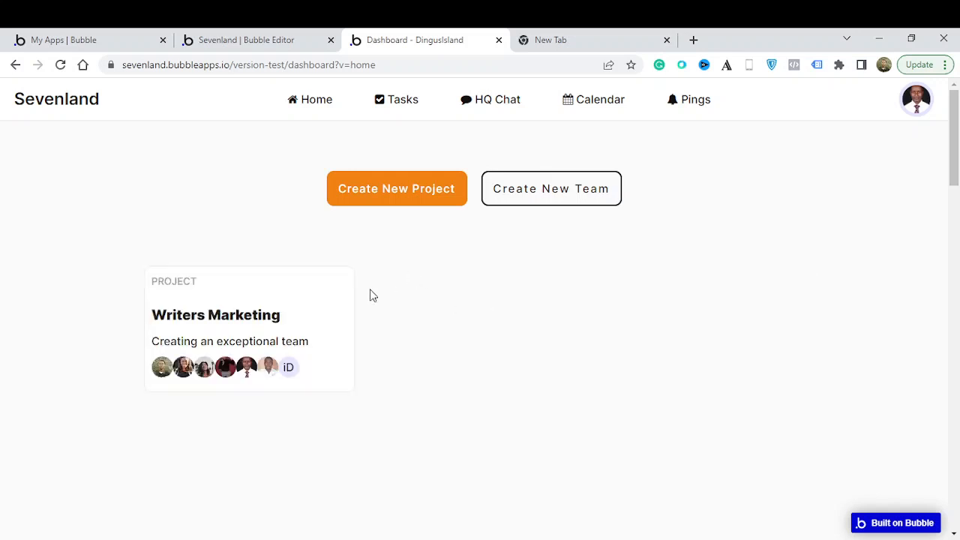
click(301, 320)
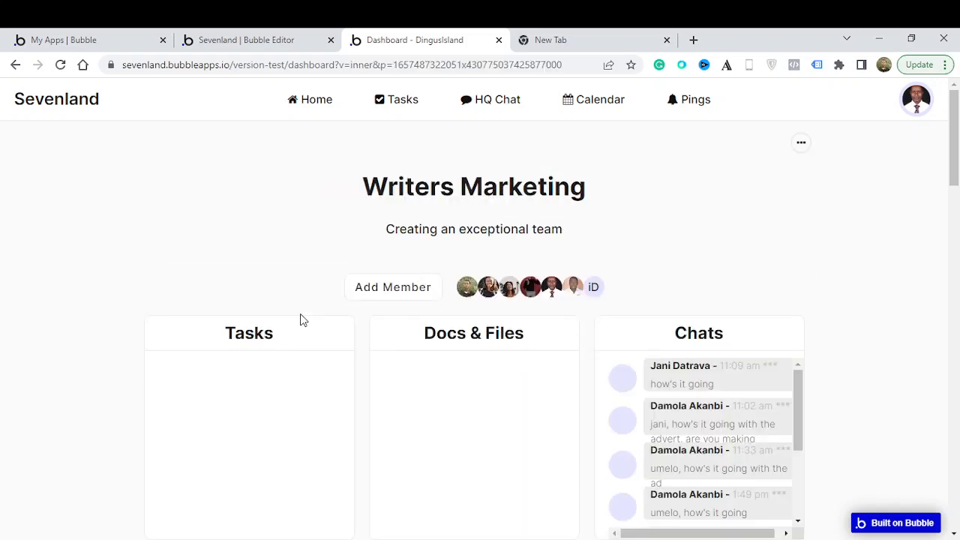